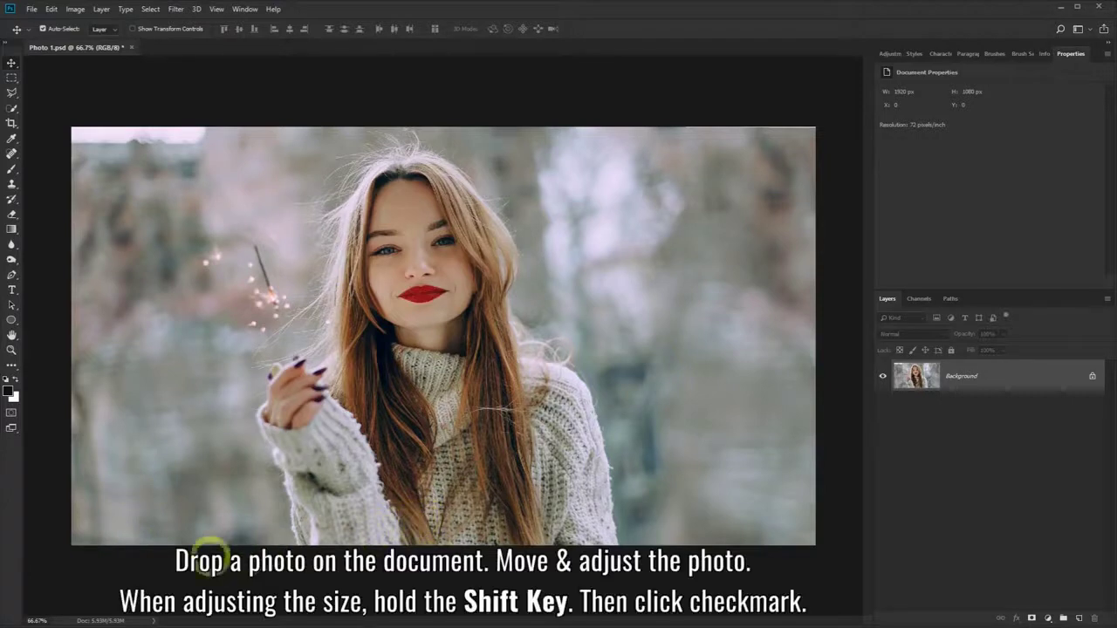
- Place Photo 2 from the Photos folder into the document, scaled to about 87% and aligned with the canvas's lower-left corner
{"action": "key", "text": "alt+Tab"}
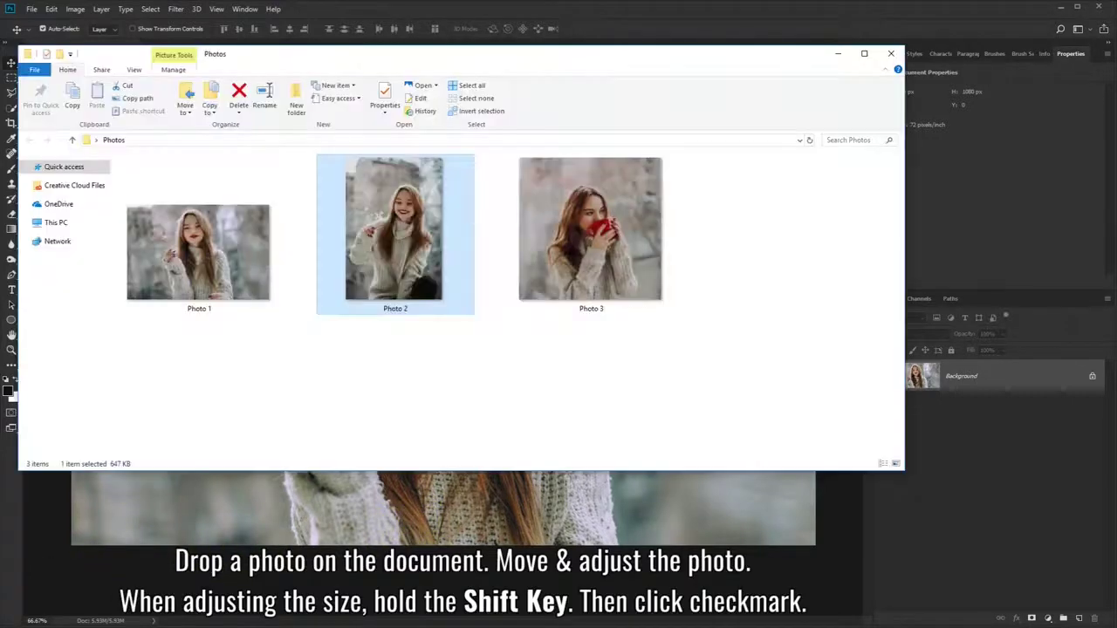
{"action": "left_click_drag", "start_coordinate": [390, 233], "coordinate": [332, 511]}
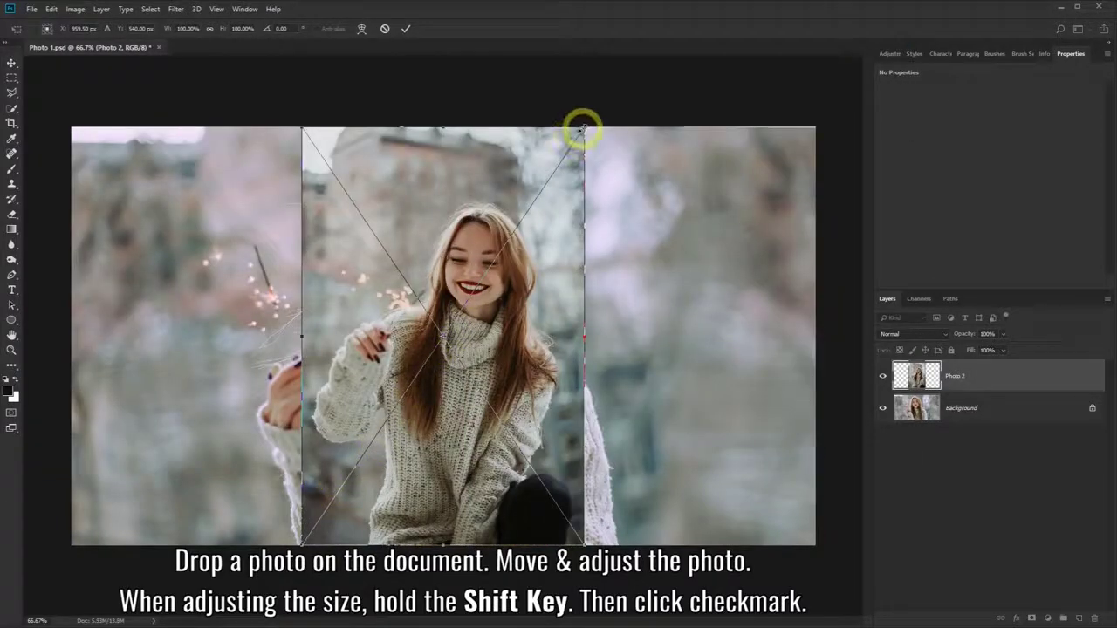
{"action": "left_click_drag", "start_coordinate": [582, 129], "coordinate": [547, 182]}
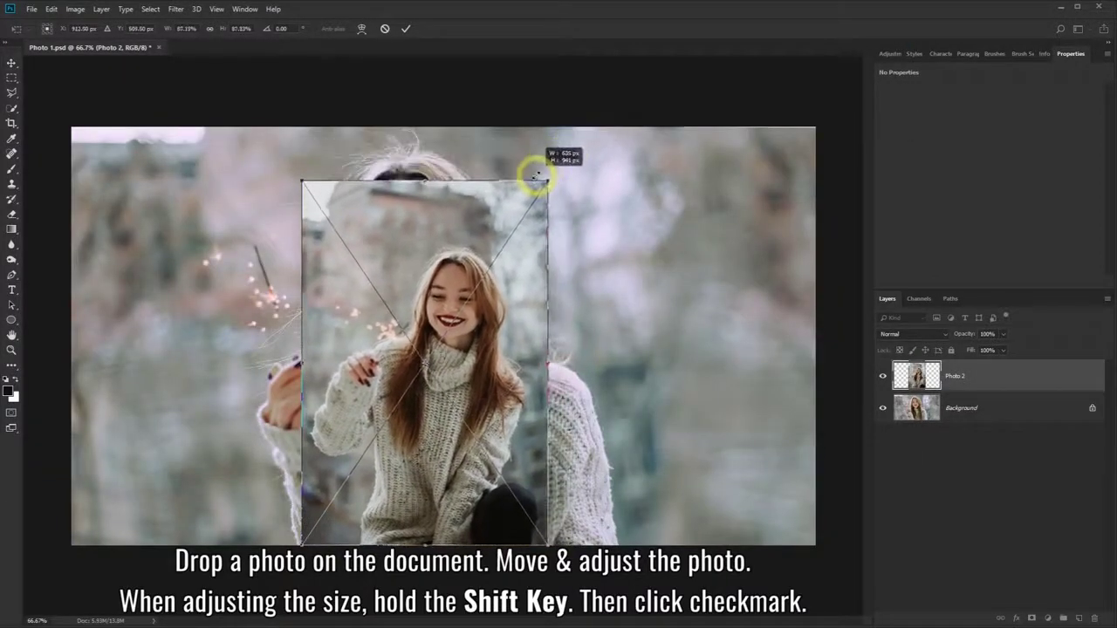
{"action": "left_click_drag", "start_coordinate": [446, 251], "coordinate": [212, 251]}
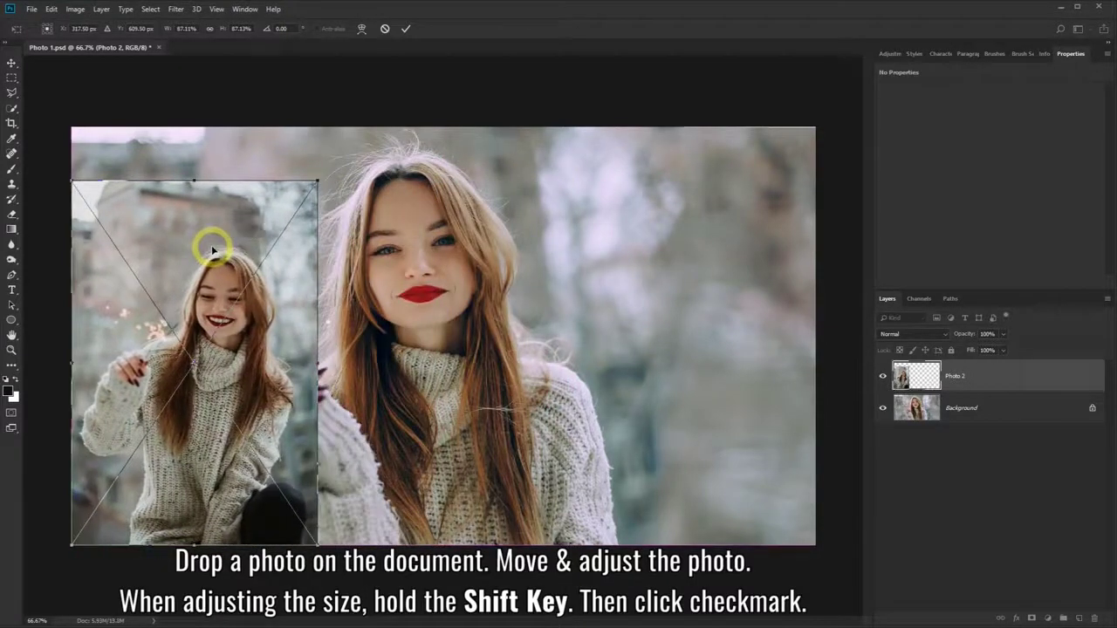
{"action": "left_click", "coordinate": [404, 31]}
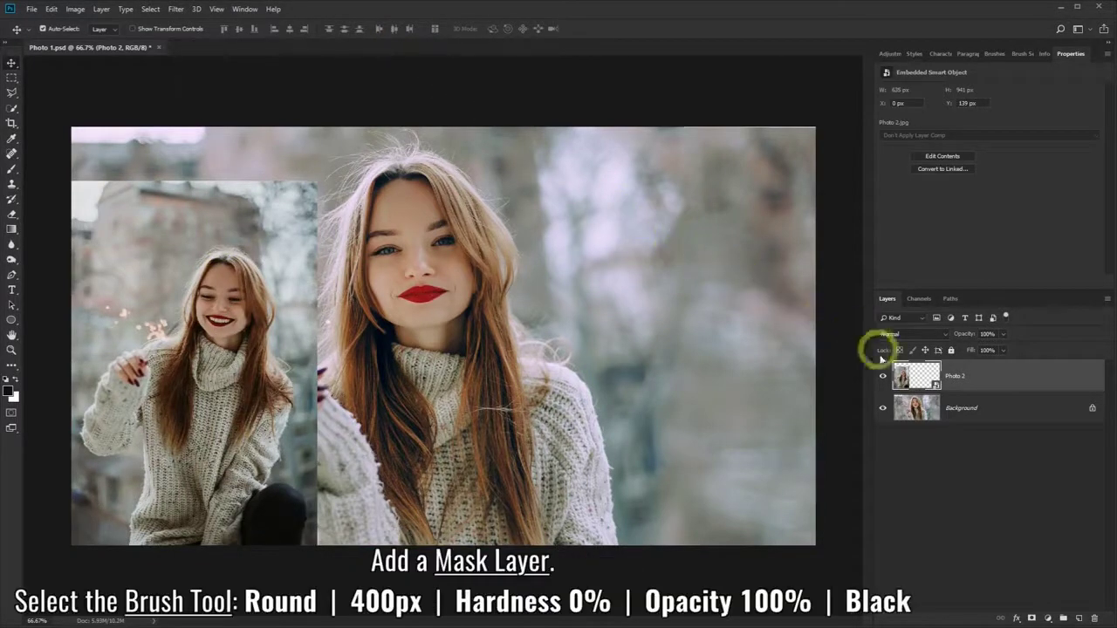
- Add a layer mask to Photo 2 and set up a black soft round brush at 400 px, 0% hardness and 100% opacity
{"action": "left_click", "coordinate": [1032, 618]}
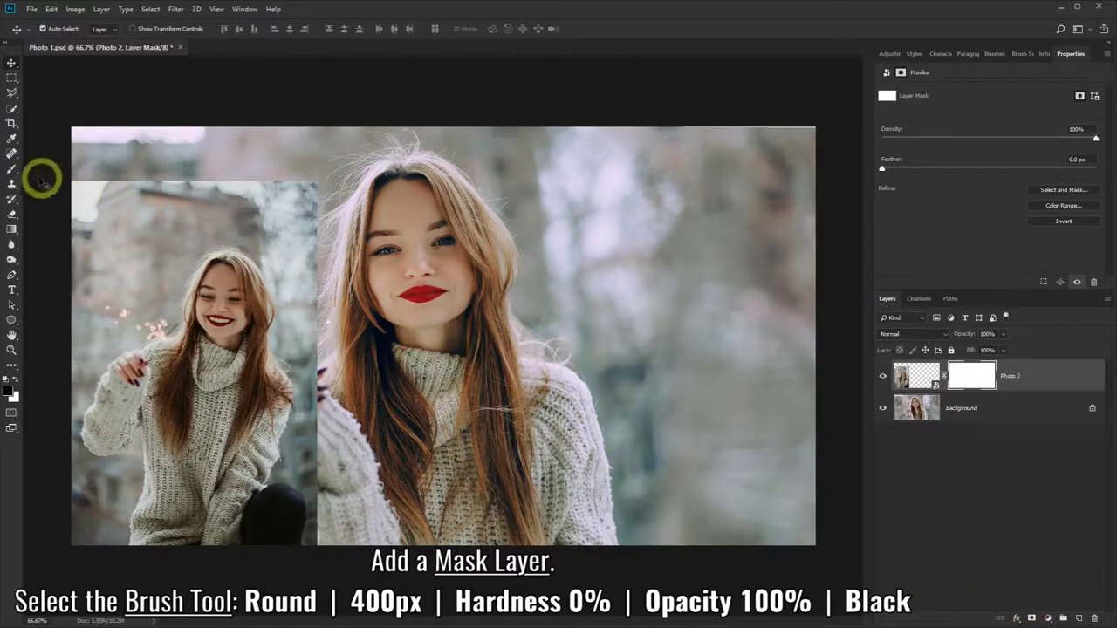
{"action": "left_click", "coordinate": [11, 169]}
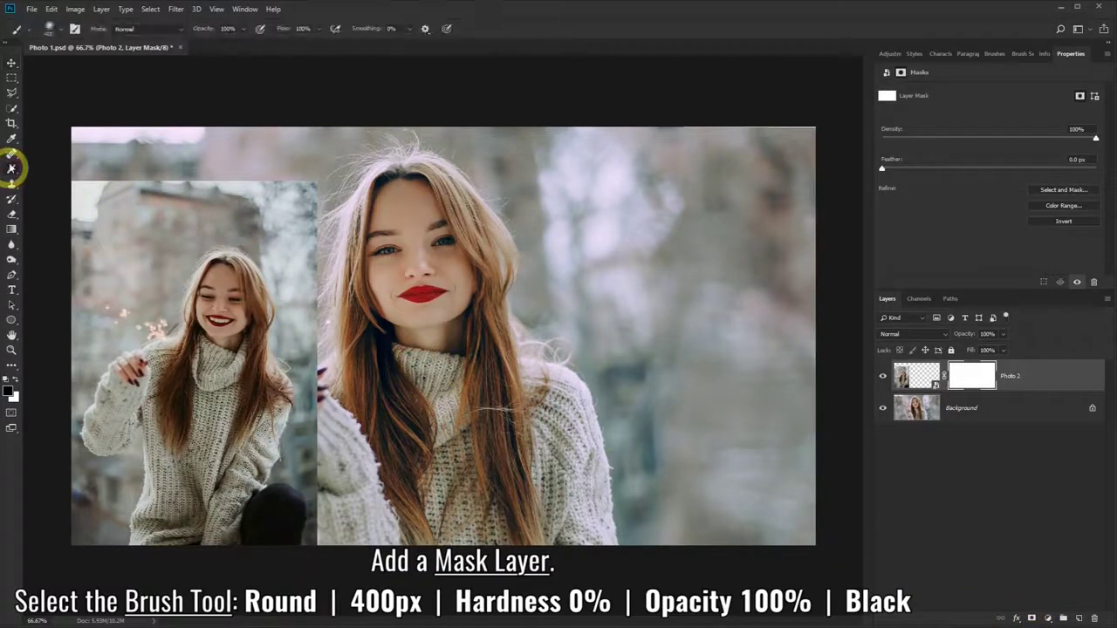
{"action": "left_click", "coordinate": [52, 29]}
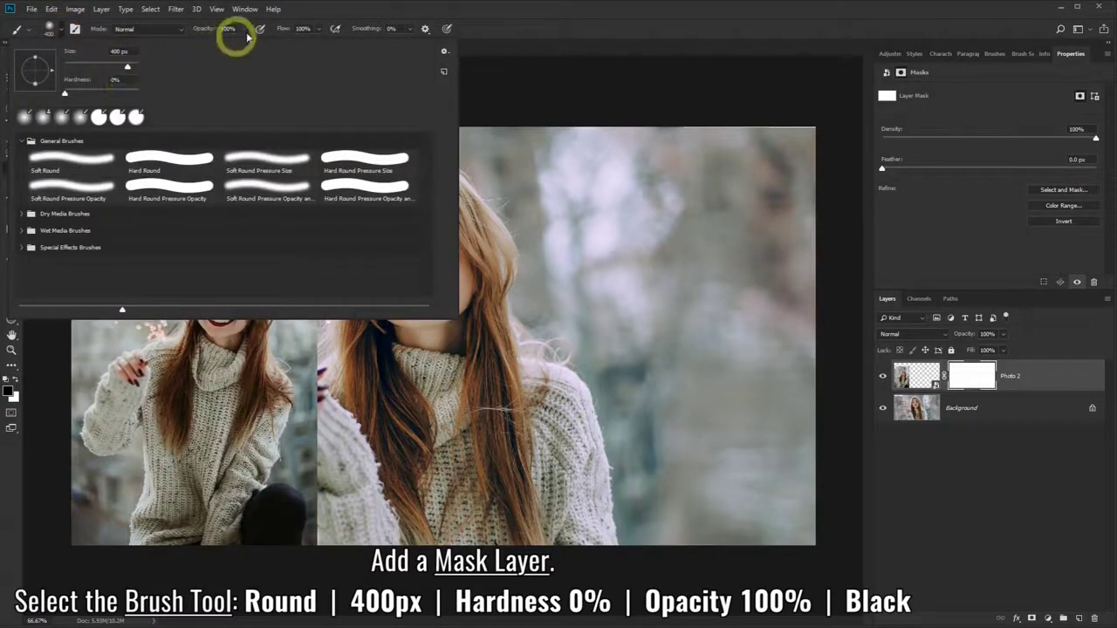
{"action": "left_click", "coordinate": [306, 8]}
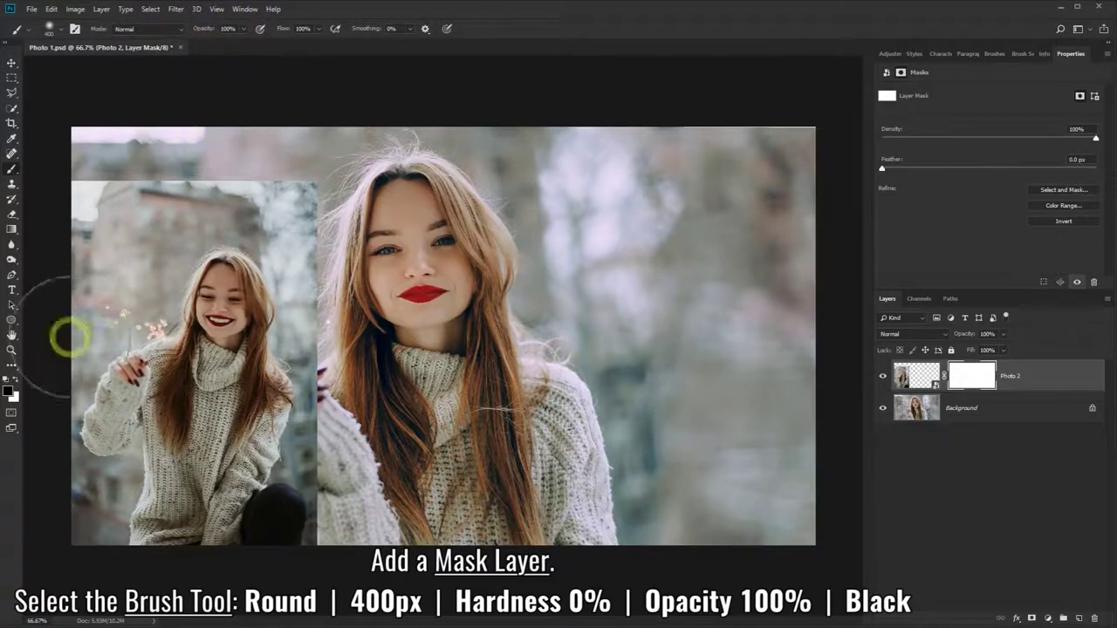
{"action": "left_click", "coordinate": [10, 391]}
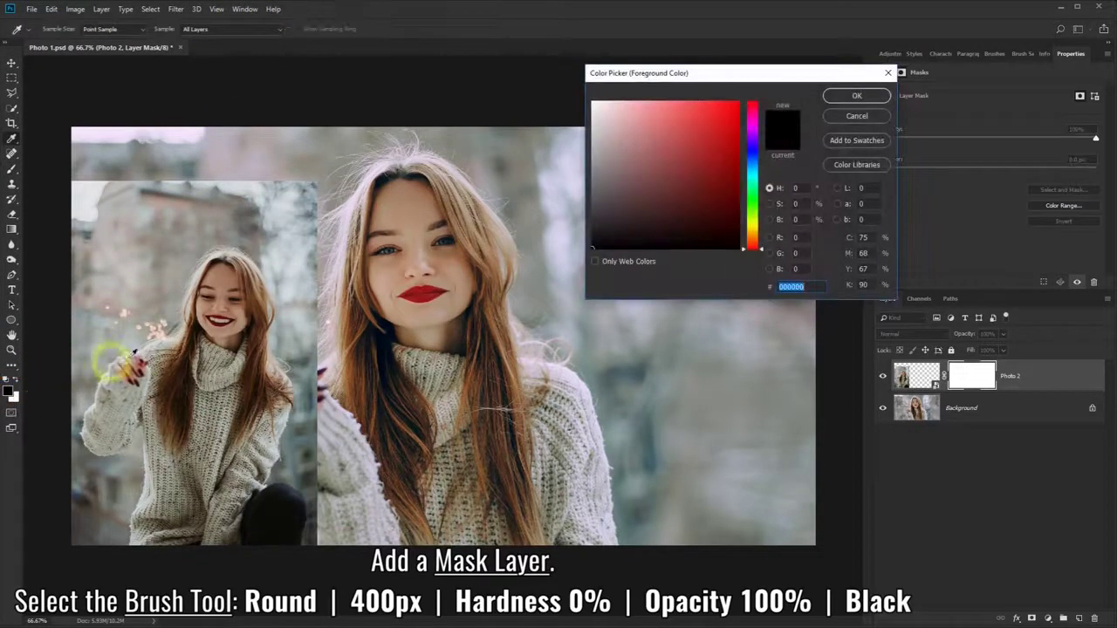
{"action": "left_click", "coordinate": [851, 96]}
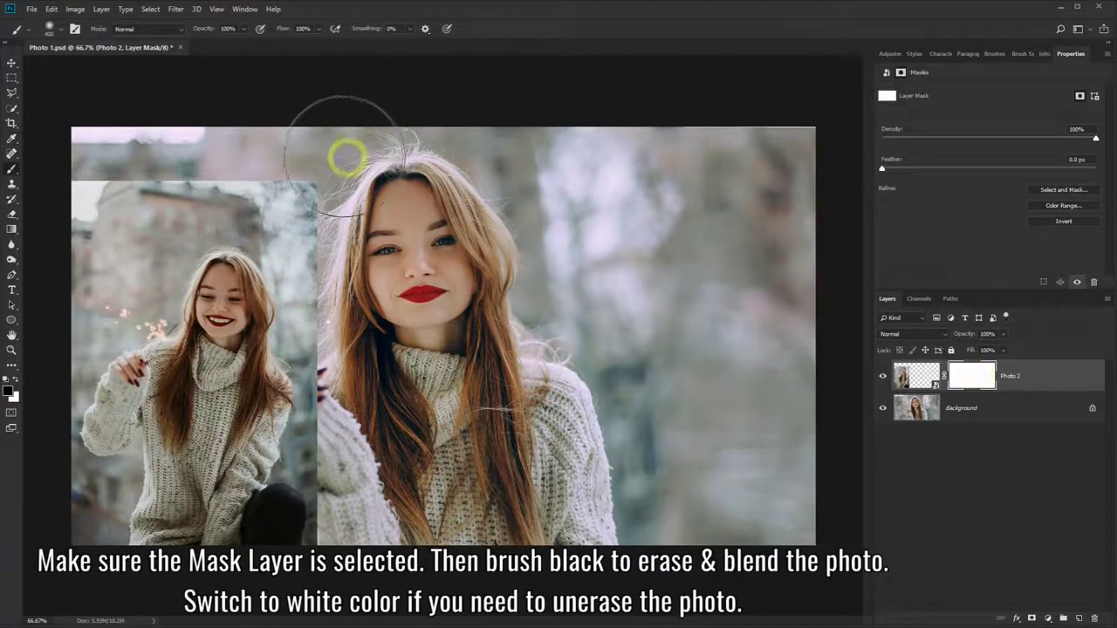
- Paint black on Photo 2's mask around the smiling woman to hide the photo's hard edges and blend it into the background
{"action": "mouse_move", "coordinate": [304, 149]}
{"action": "left_mouse_down"}
{"action": "mouse_move", "coordinate": [103, 149]}
{"action": "mouse_move", "coordinate": [277, 148]}
{"action": "mouse_move", "coordinate": [323, 162]}
{"action": "mouse_move", "coordinate": [339, 197]}
{"action": "mouse_move", "coordinate": [377, 327]}
{"action": "mouse_move", "coordinate": [373, 480]}
{"action": "mouse_move", "coordinate": [365, 530]}
{"action": "mouse_move", "coordinate": [362, 521]}
{"action": "mouse_move", "coordinate": [338, 567]}
{"action": "mouse_move", "coordinate": [338, 536]}
{"action": "mouse_move", "coordinate": [316, 531]}
{"action": "mouse_move", "coordinate": [284, 576]}
{"action": "mouse_move", "coordinate": [360, 493]}
{"action": "mouse_move", "coordinate": [347, 489]}
{"action": "mouse_move", "coordinate": [349, 454]}
{"action": "mouse_move", "coordinate": [377, 342]}
{"action": "mouse_move", "coordinate": [369, 254]}
{"action": "left_mouse_up"}
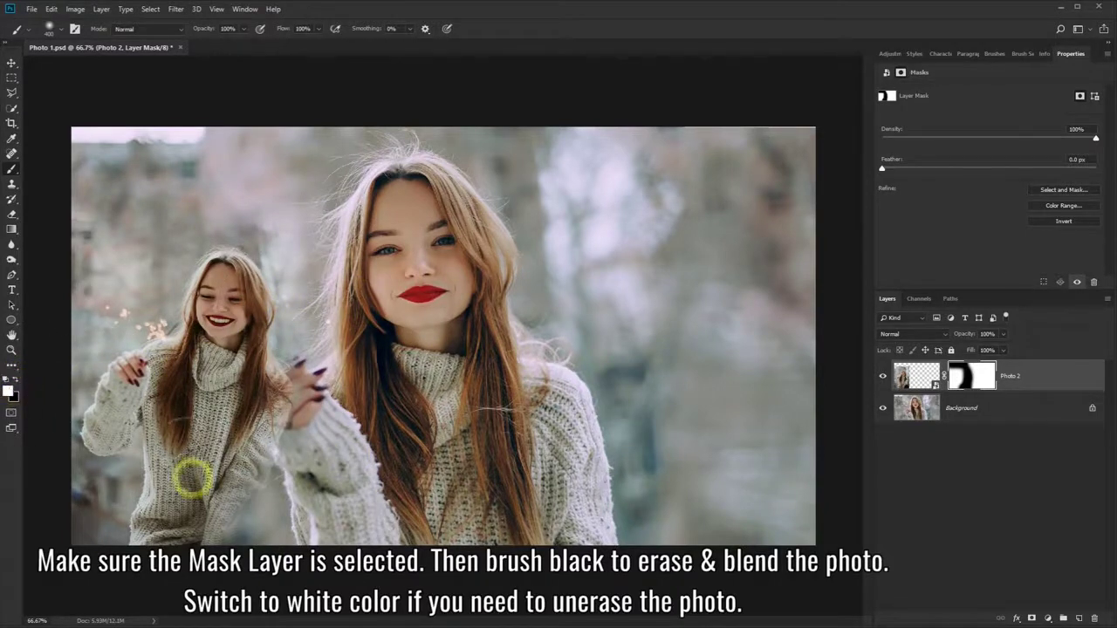
{"action": "mouse_move", "coordinate": [217, 501]}
{"action": "left_mouse_down"}
{"action": "mouse_move", "coordinate": [289, 504]}
{"action": "mouse_move", "coordinate": [313, 425]}
{"action": "mouse_move", "coordinate": [304, 276]}
{"action": "mouse_move", "coordinate": [316, 297]}
{"action": "mouse_move", "coordinate": [322, 230]}
{"action": "mouse_move", "coordinate": [213, 208]}
{"action": "mouse_move", "coordinate": [104, 205]}
{"action": "mouse_move", "coordinate": [214, 245]}
{"action": "left_mouse_up"}
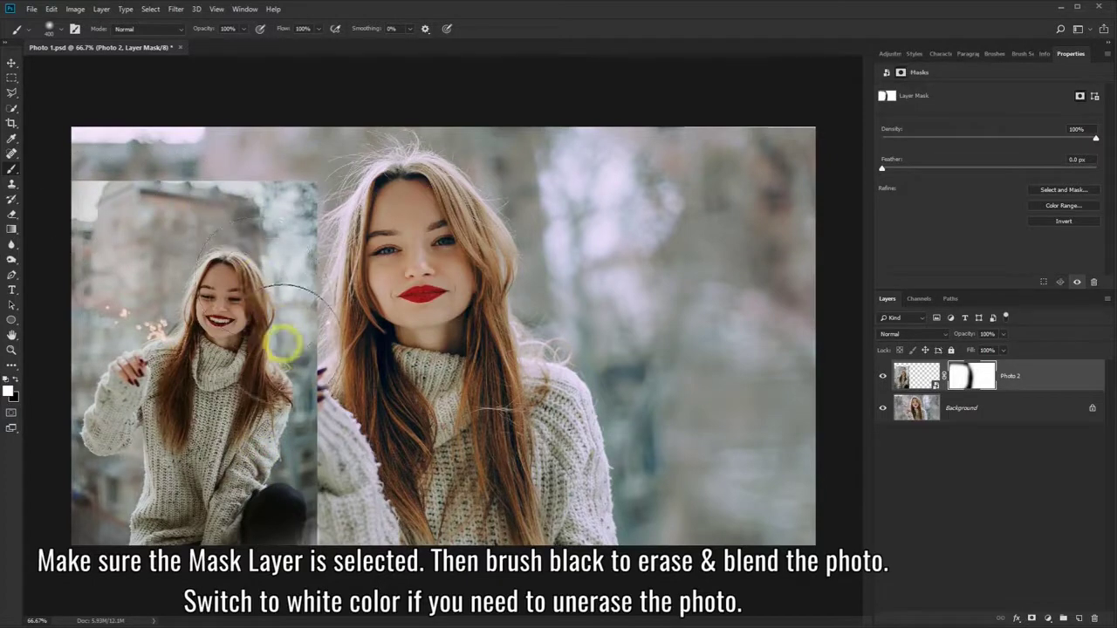
{"action": "left_click", "coordinate": [19, 377]}
{"action": "mouse_move", "coordinate": [120, 180]}
{"action": "left_mouse_down"}
{"action": "mouse_move", "coordinate": [176, 164]}
{"action": "mouse_move", "coordinate": [92, 166]}
{"action": "mouse_move", "coordinate": [247, 145]}
{"action": "mouse_move", "coordinate": [334, 156]}
{"action": "mouse_move", "coordinate": [370, 290]}
{"action": "mouse_move", "coordinate": [367, 385]}
{"action": "mouse_move", "coordinate": [365, 296]}
{"action": "mouse_move", "coordinate": [356, 424]}
{"action": "mouse_move", "coordinate": [345, 427]}
{"action": "mouse_move", "coordinate": [343, 496]}
{"action": "mouse_move", "coordinate": [316, 565]}
{"action": "mouse_move", "coordinate": [323, 536]}
{"action": "mouse_move", "coordinate": [375, 480]}
{"action": "mouse_move", "coordinate": [295, 541]}
{"action": "mouse_move", "coordinate": [349, 471]}
{"action": "mouse_move", "coordinate": [384, 331]}
{"action": "left_mouse_up"}
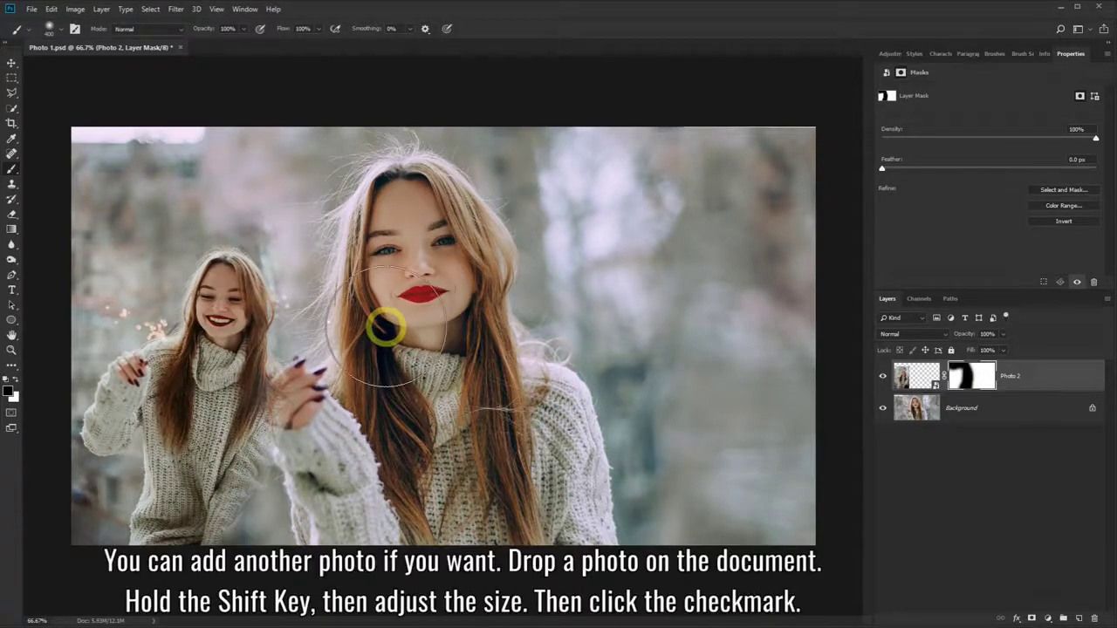
- Place Photo 3 from the Photos folder, scaled to about 86% and moved to the canvas's lower right, slightly past its edge
{"action": "key", "text": "alt+Tab"}
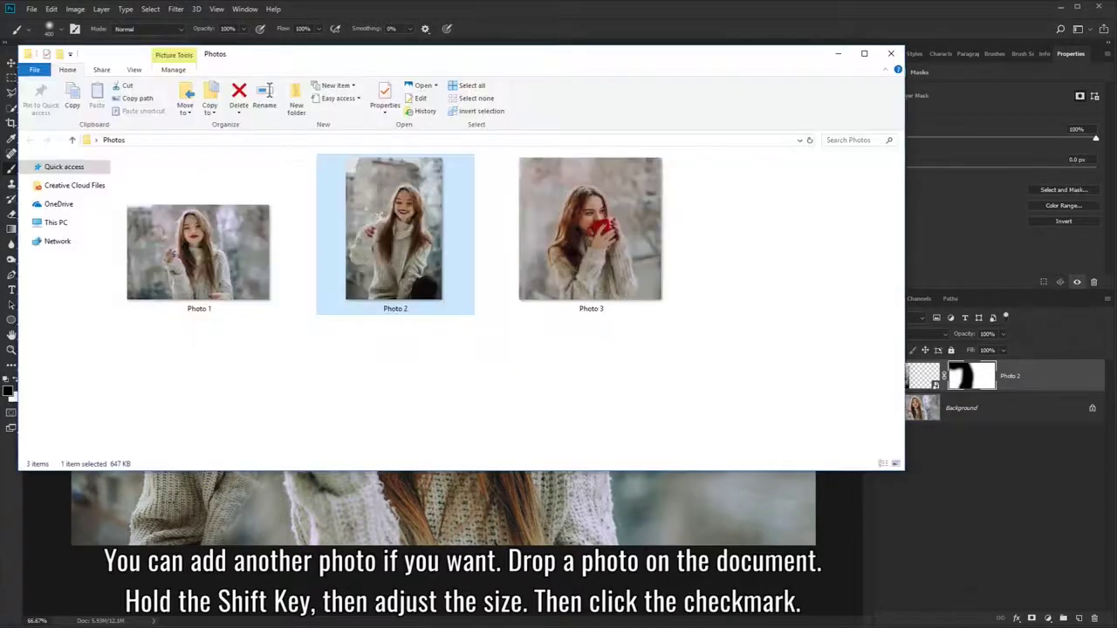
{"action": "left_click_drag", "start_coordinate": [563, 245], "coordinate": [595, 499]}
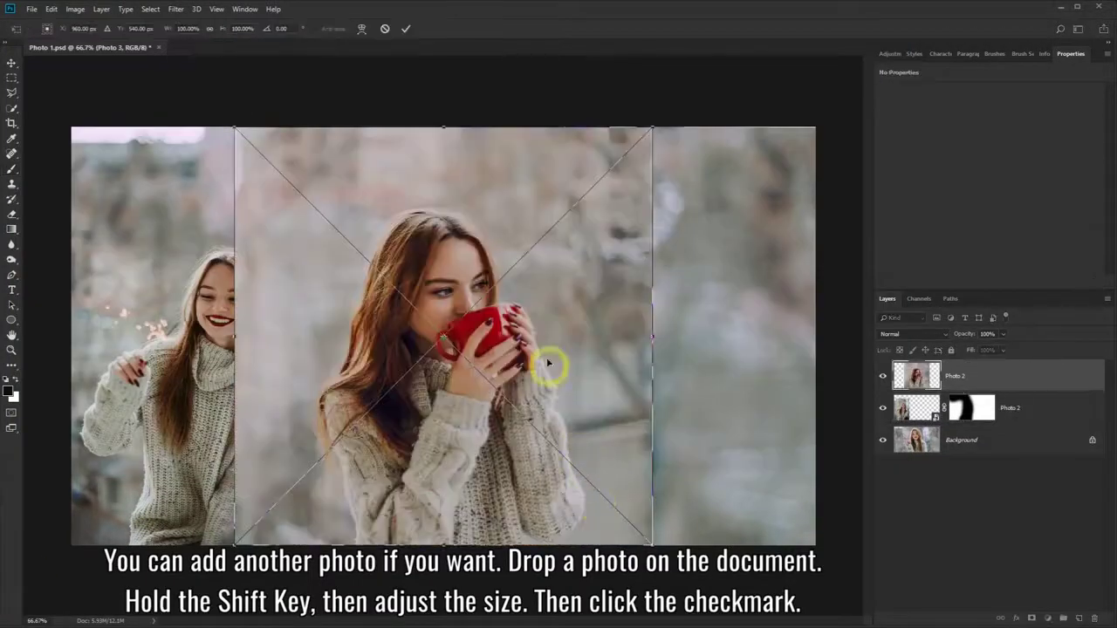
{"action": "left_click_drag", "start_coordinate": [234, 129], "coordinate": [294, 186]}
{"action": "left_click_drag", "start_coordinate": [463, 253], "coordinate": [665, 253]}
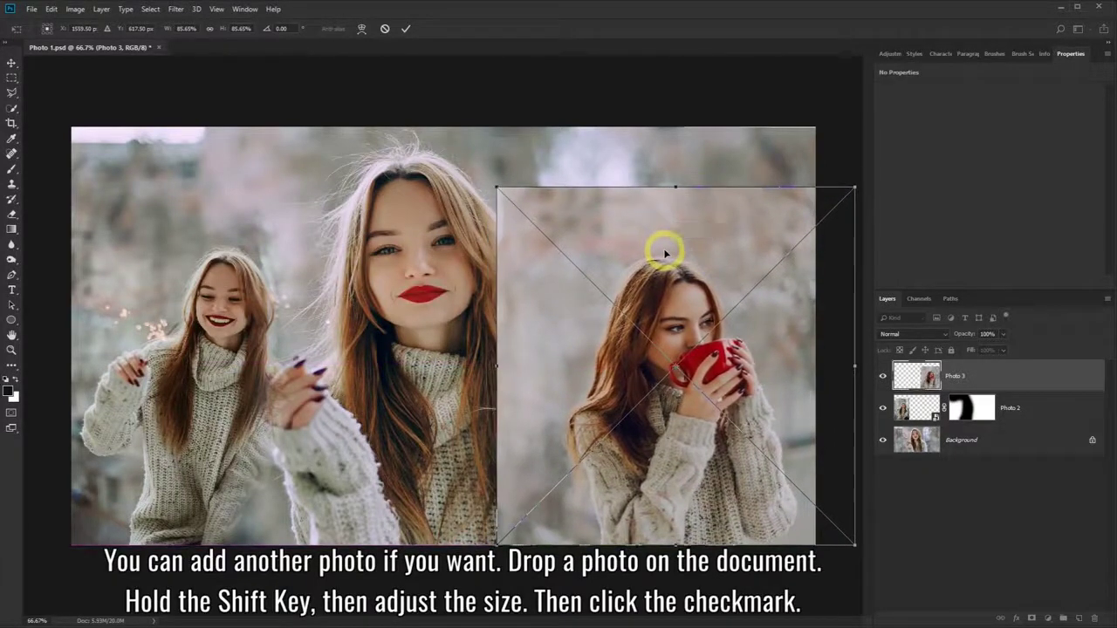
{"action": "left_click", "coordinate": [406, 33]}
- Add a layer mask to Photo 3, brush black around the woman with the cup, and restore her body with white
{"action": "key", "text": "b"}
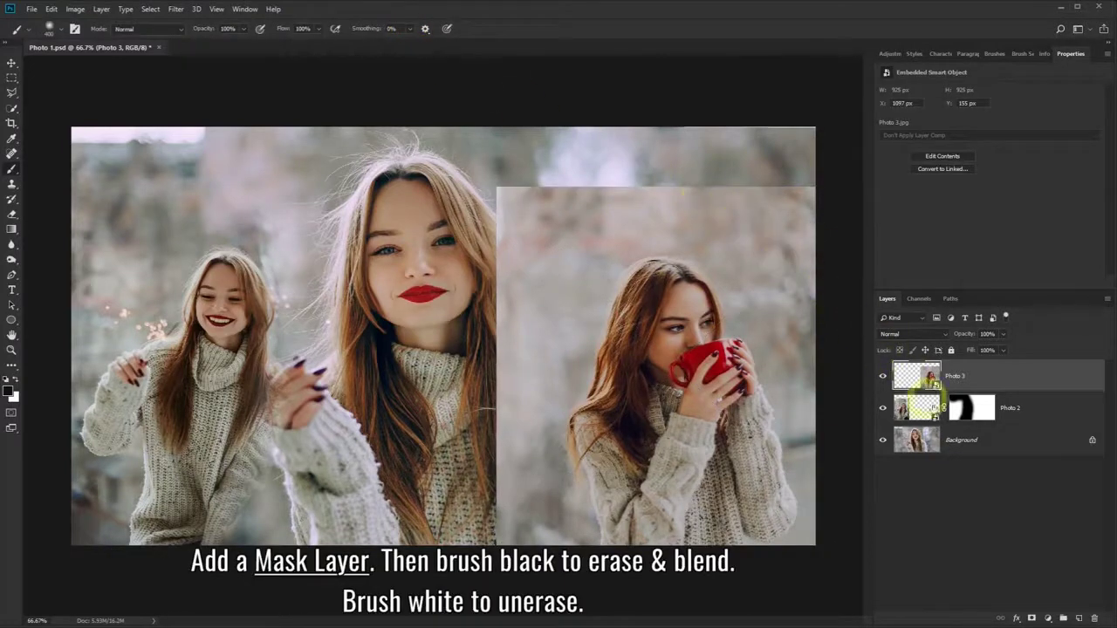
{"action": "left_click", "coordinate": [1033, 616]}
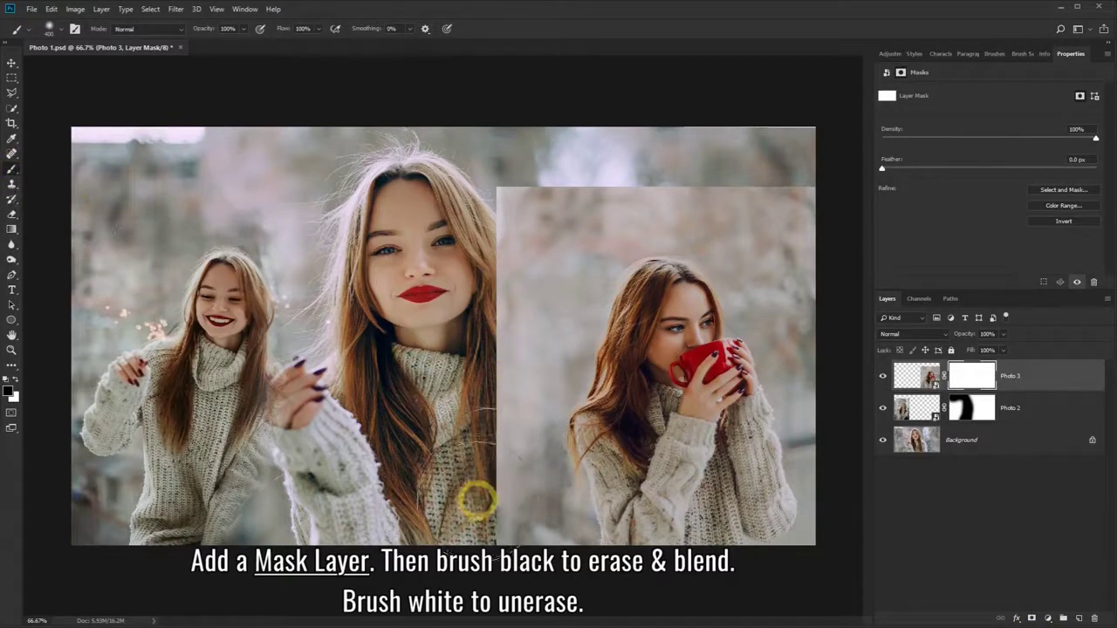
{"action": "mouse_move", "coordinate": [474, 499]}
{"action": "left_mouse_down"}
{"action": "mouse_move", "coordinate": [476, 461]}
{"action": "mouse_move", "coordinate": [480, 524]}
{"action": "mouse_move", "coordinate": [490, 213]}
{"action": "mouse_move", "coordinate": [567, 163]}
{"action": "mouse_move", "coordinate": [788, 162]}
{"action": "mouse_move", "coordinate": [739, 171]}
{"action": "mouse_move", "coordinate": [776, 182]}
{"action": "left_mouse_up"}
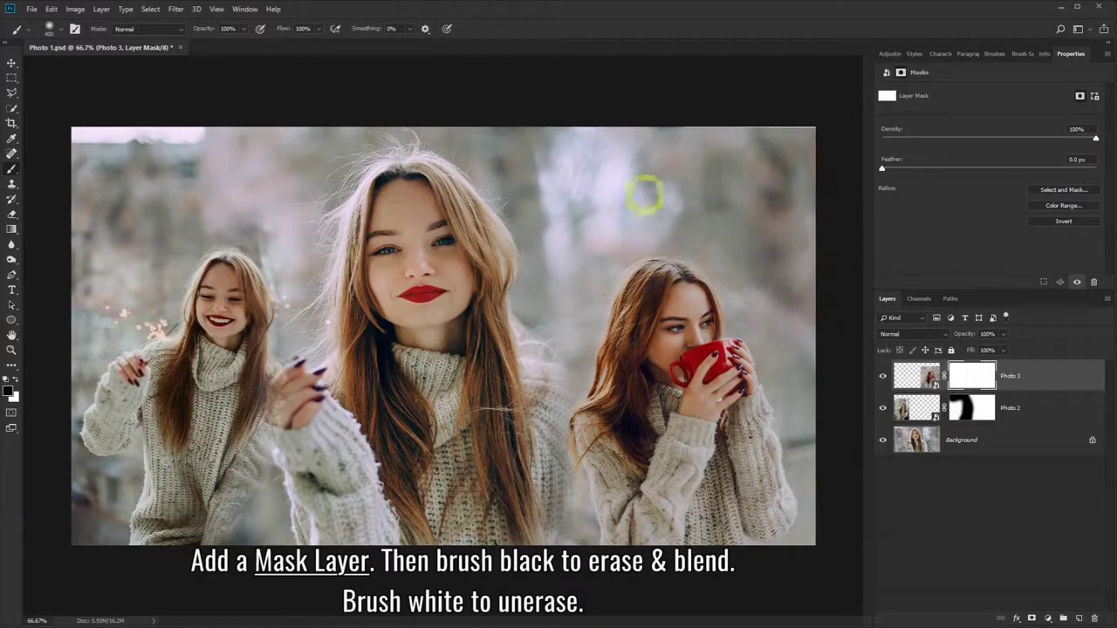
{"action": "mouse_move", "coordinate": [511, 224]}
{"action": "left_mouse_down"}
{"action": "mouse_move", "coordinate": [485, 422]}
{"action": "mouse_move", "coordinate": [487, 523]}
{"action": "mouse_move", "coordinate": [458, 543]}
{"action": "left_mouse_up"}
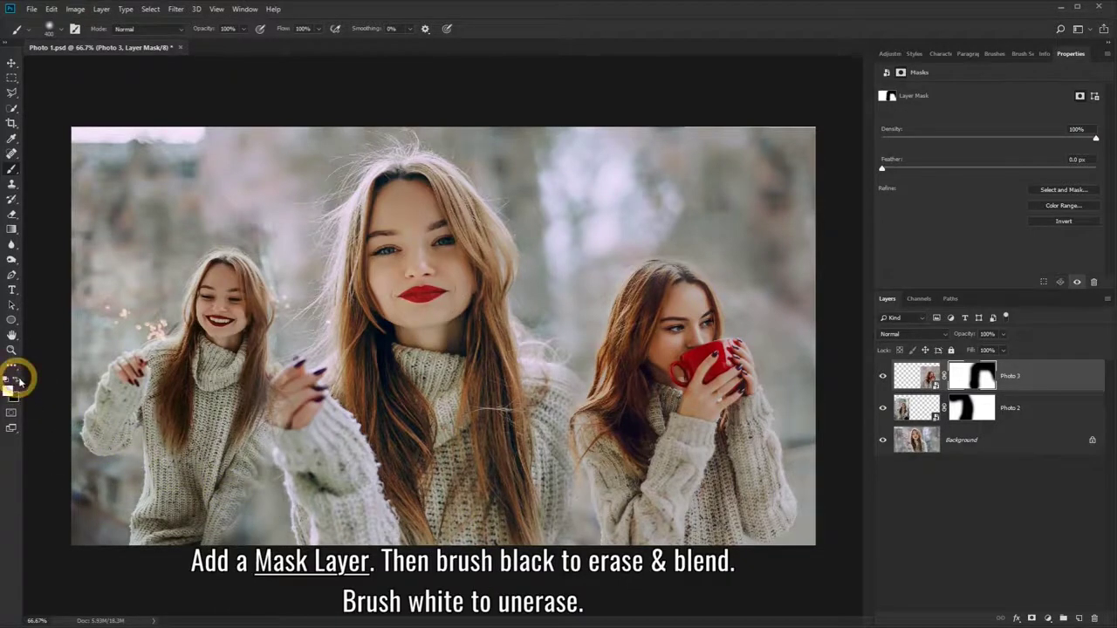
{"action": "mouse_move", "coordinate": [673, 331]}
{"action": "left_mouse_down"}
{"action": "mouse_move", "coordinate": [678, 319]}
{"action": "mouse_move", "coordinate": [668, 324]}
{"action": "mouse_move", "coordinate": [679, 475]}
{"action": "left_mouse_up"}
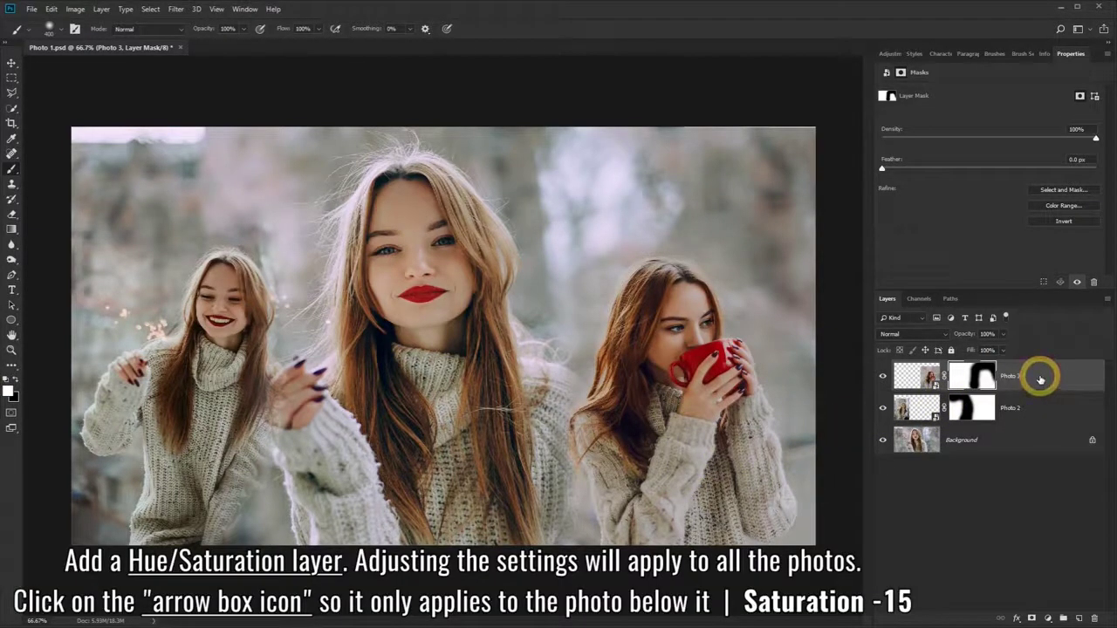
- Add a Hue/Saturation adjustment clipped to Photo 3 and set its saturation to -15
{"action": "left_click", "coordinate": [1040, 379]}
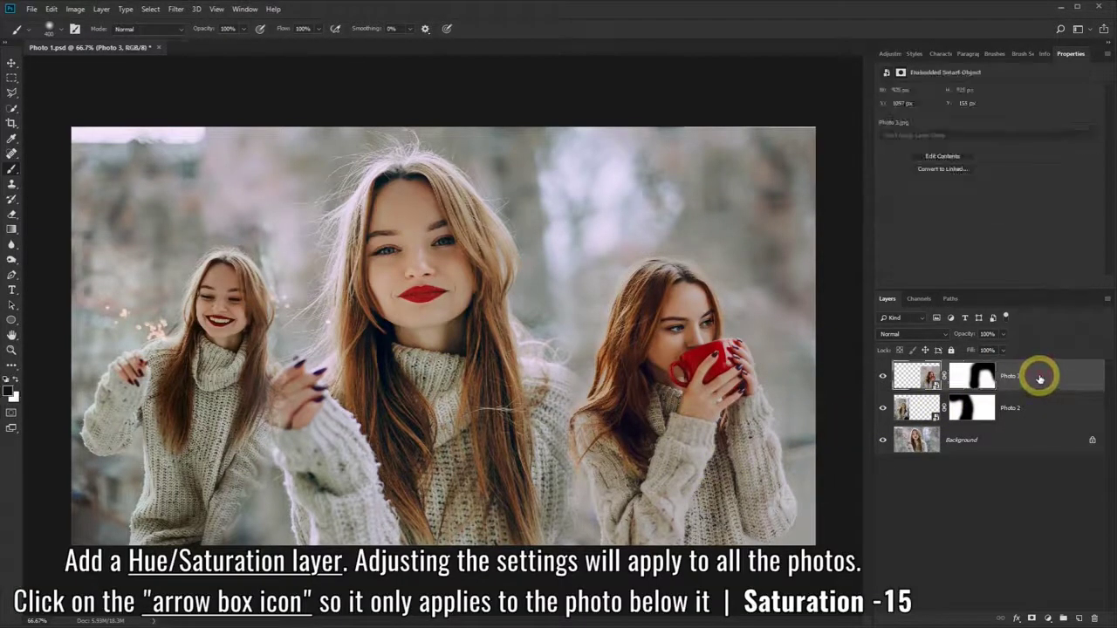
{"action": "left_click", "coordinate": [1049, 619]}
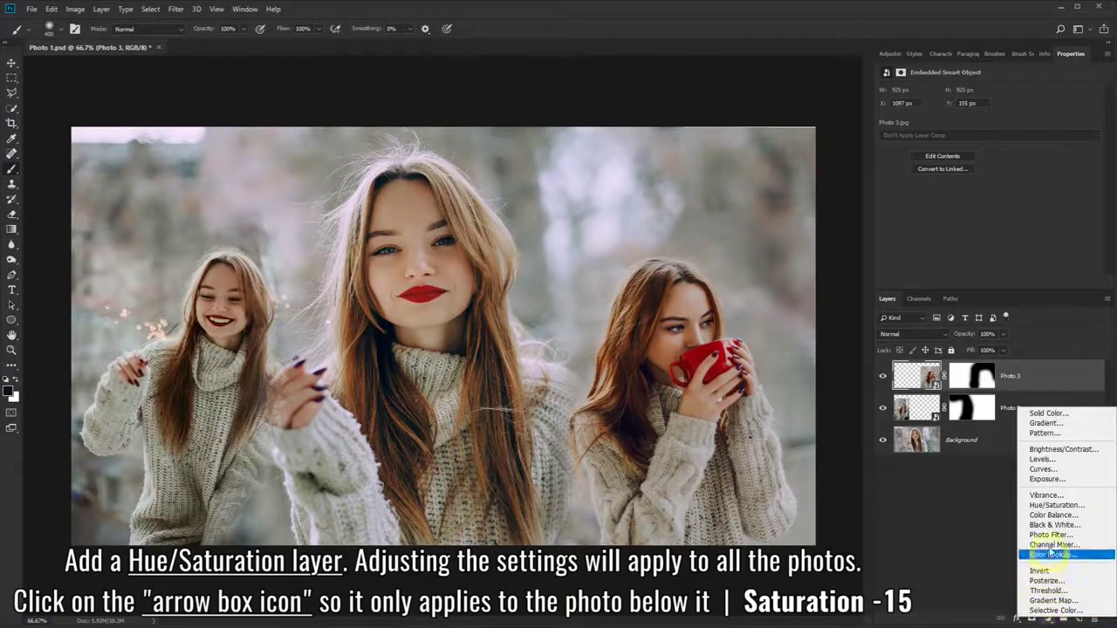
{"action": "left_click", "coordinate": [1052, 505]}
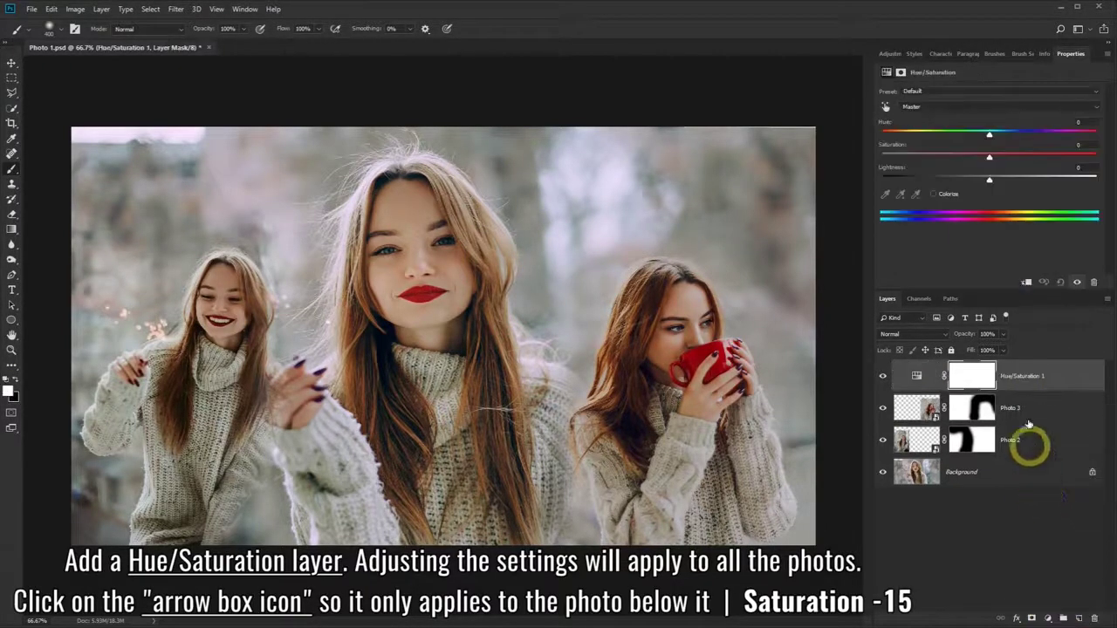
{"action": "left_click_drag", "start_coordinate": [990, 160], "coordinate": [1026, 159]}
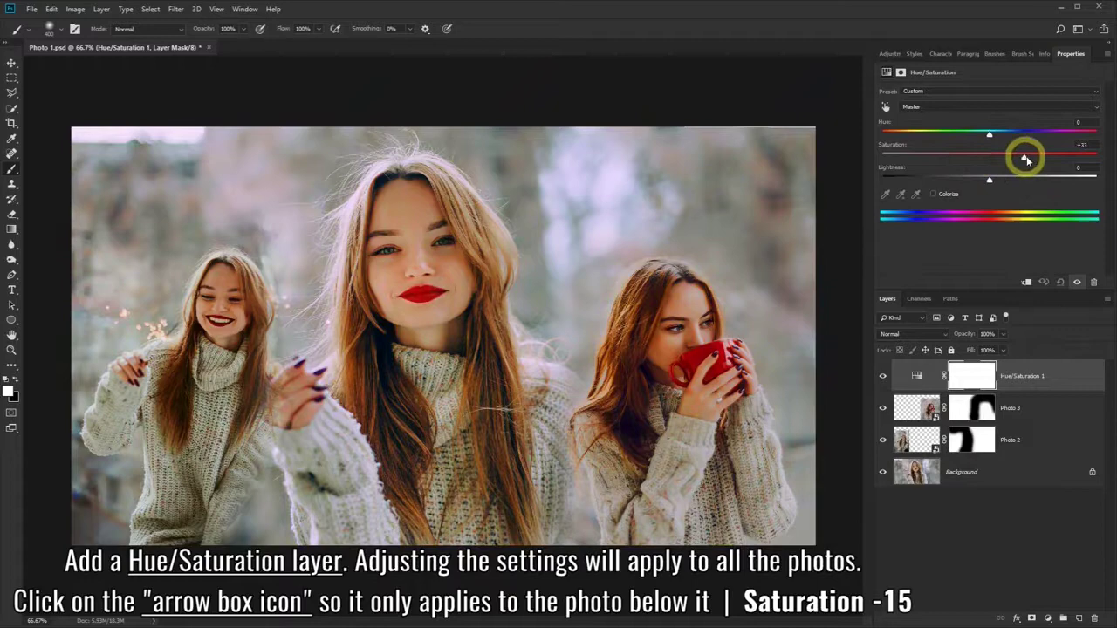
{"action": "left_click", "coordinate": [1028, 282]}
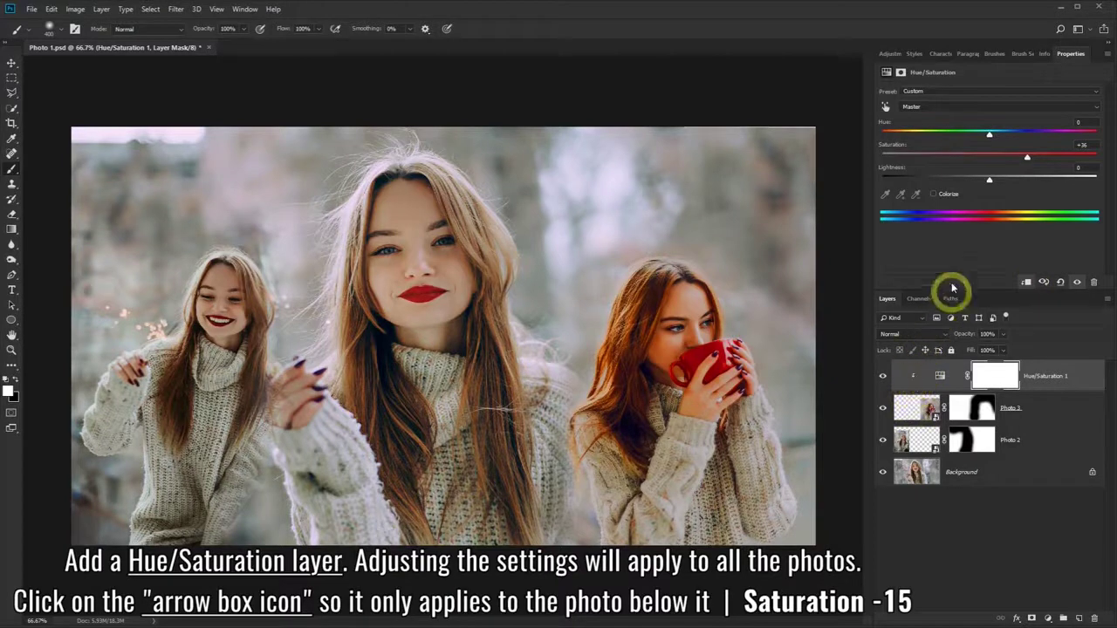
{"action": "left_click_drag", "start_coordinate": [1013, 159], "coordinate": [979, 158]}
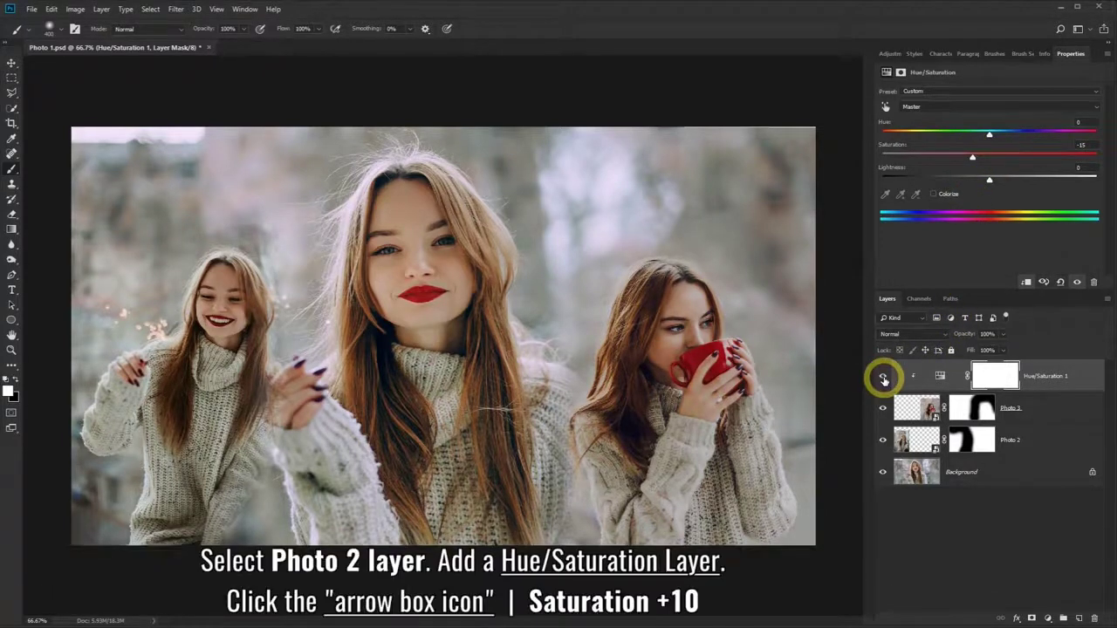
- Add a Hue/Saturation adjustment clipped to Photo 2 and set its saturation to +10
{"action": "left_click", "coordinate": [1041, 444]}
{"action": "left_click", "coordinate": [1048, 617]}
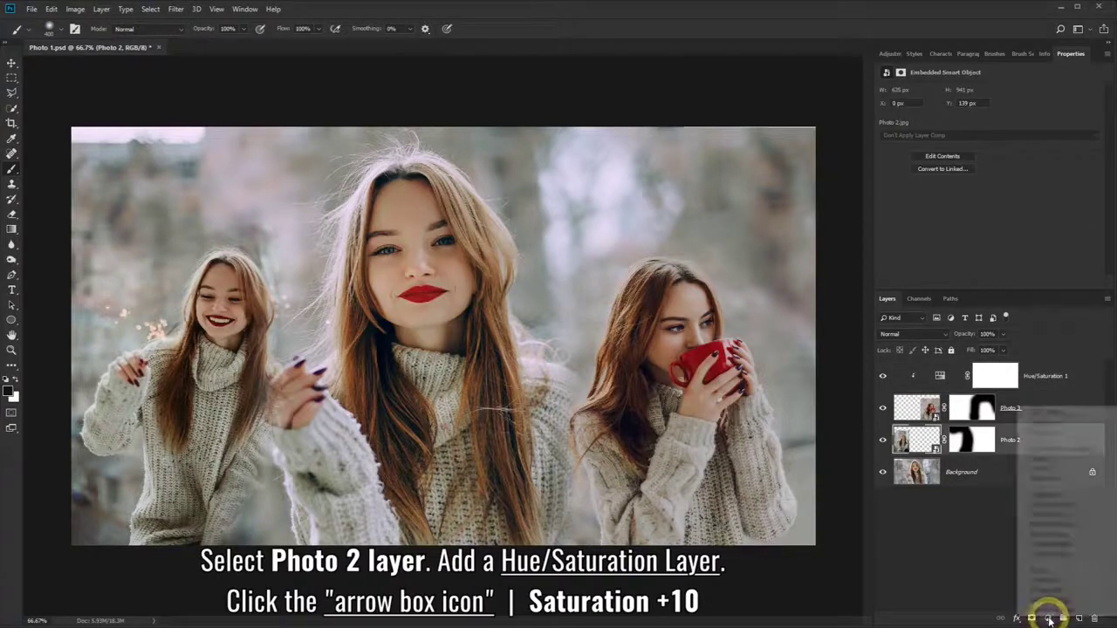
{"action": "left_click", "coordinate": [1054, 505]}
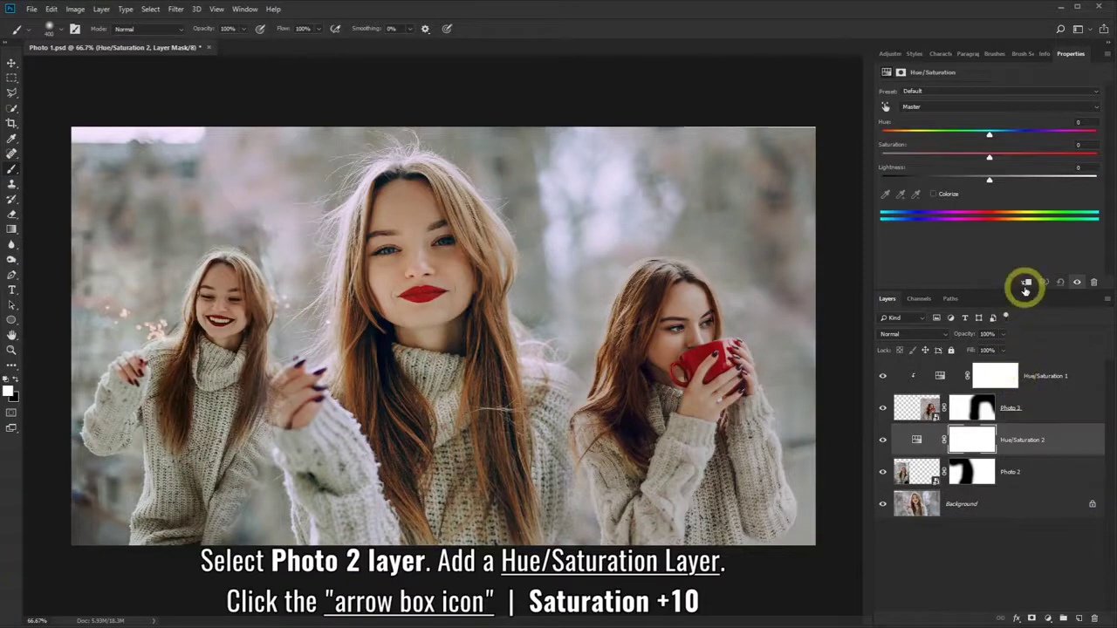
{"action": "left_click", "coordinate": [1026, 284]}
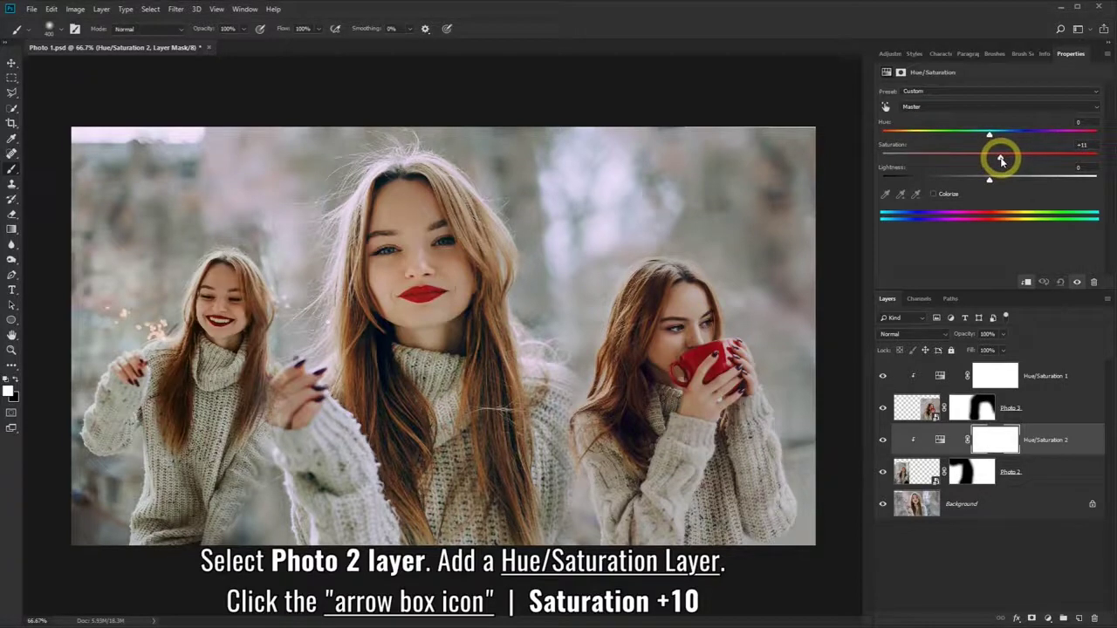
{"action": "left_click_drag", "start_coordinate": [1001, 160], "coordinate": [999, 160]}
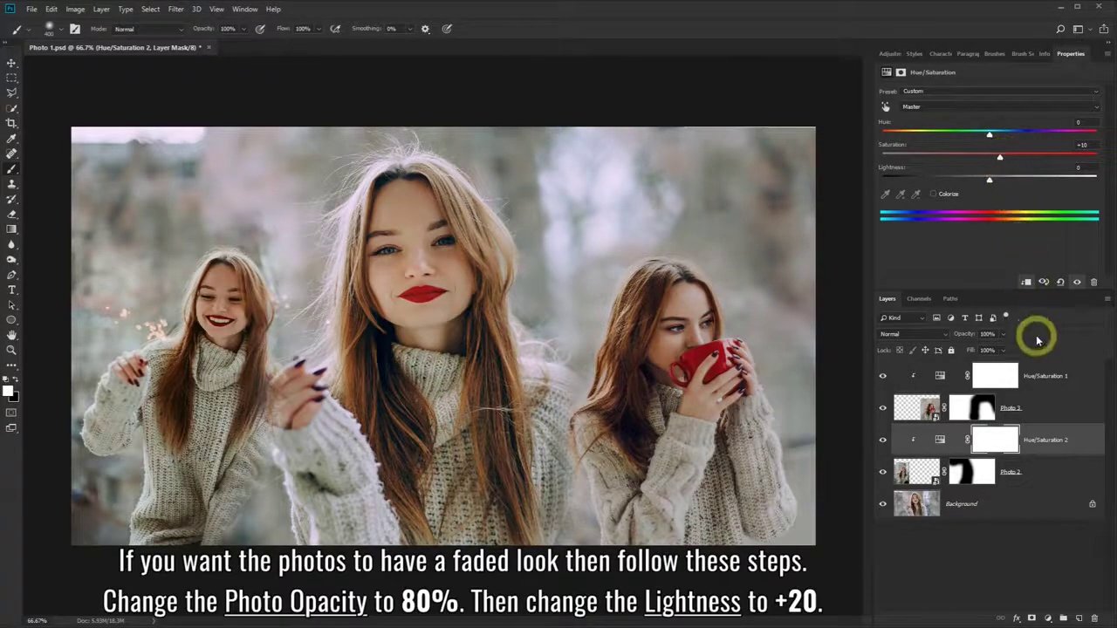
- Reduce the Photo 3 layer's opacity to 80%
{"action": "left_click", "coordinate": [1045, 409]}
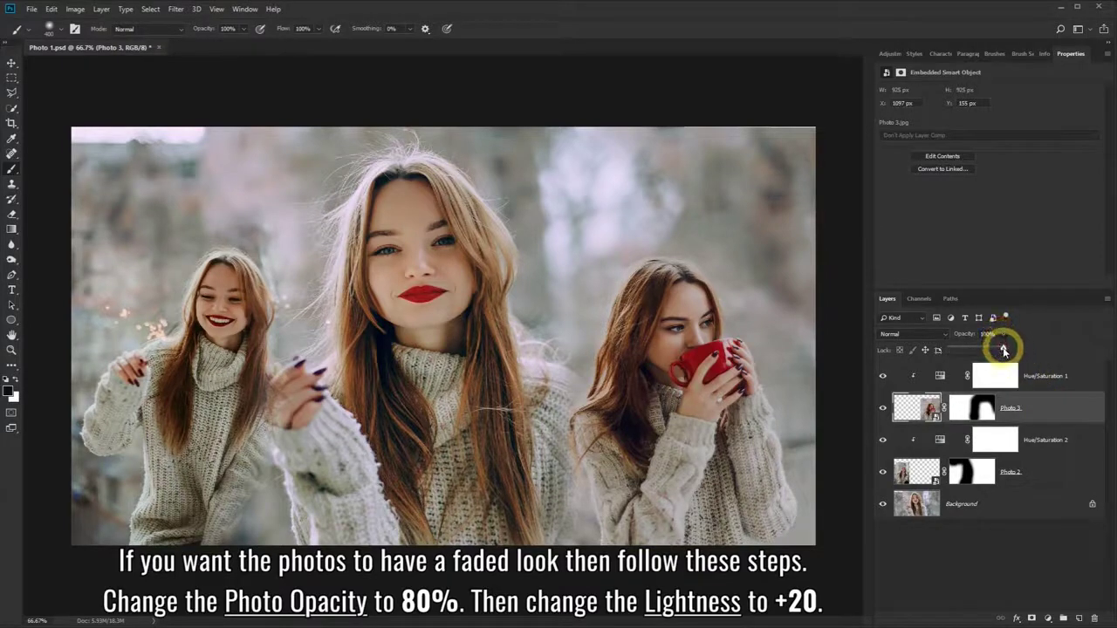
{"action": "left_click_drag", "start_coordinate": [995, 350], "coordinate": [993, 349]}
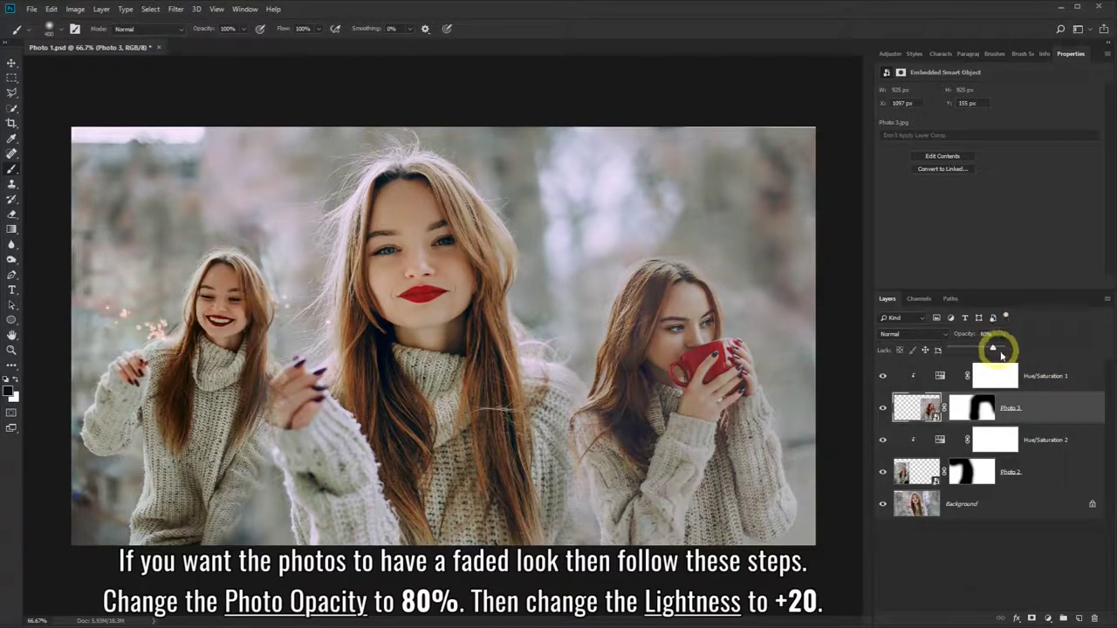
- Set the lightness of the Hue/Saturation adjustment clipped to Photo 3 to +20
{"action": "left_click", "coordinate": [1052, 375]}
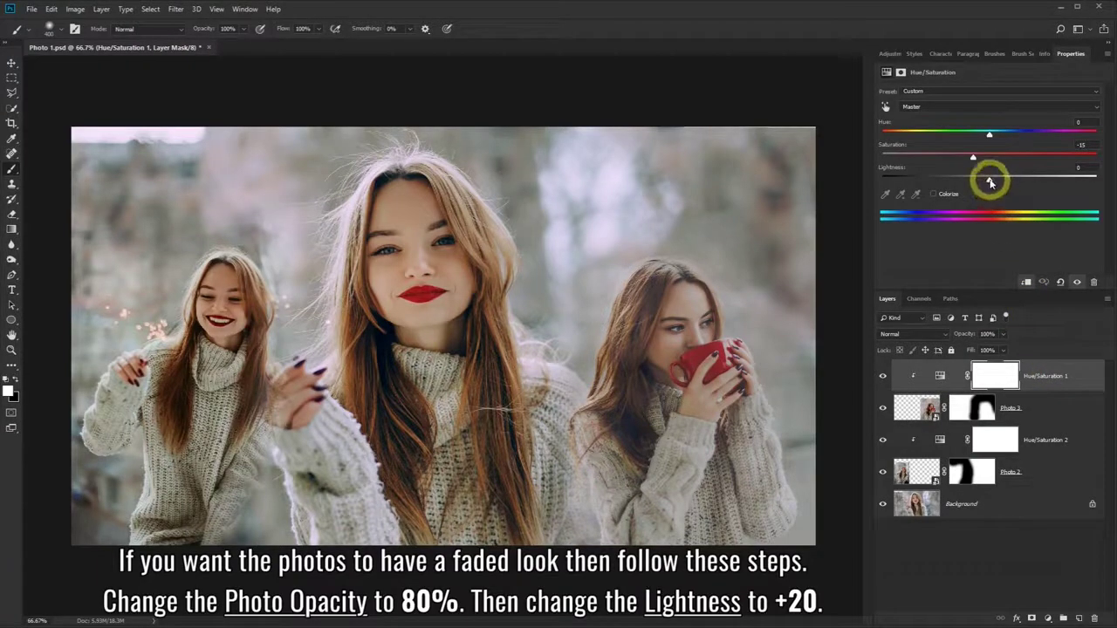
{"action": "left_click_drag", "start_coordinate": [994, 180], "coordinate": [1012, 182]}
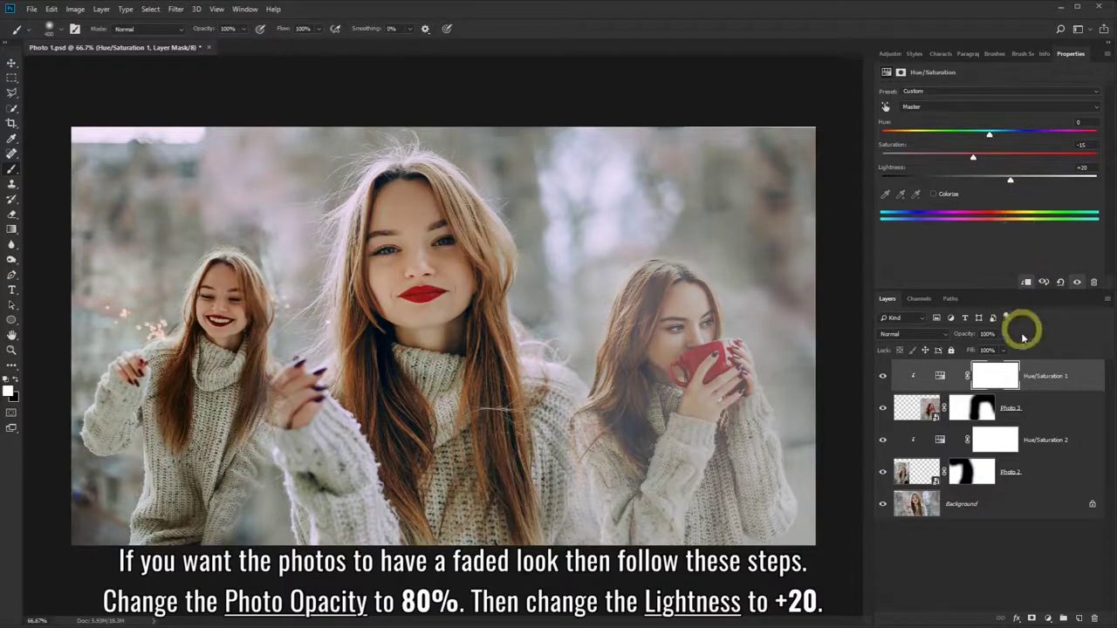
- Reduce the Photo 2 layer's opacity to 80% and set its clipped Hue/Saturation adjustment's lightness to +20
{"action": "left_click", "coordinate": [1040, 472]}
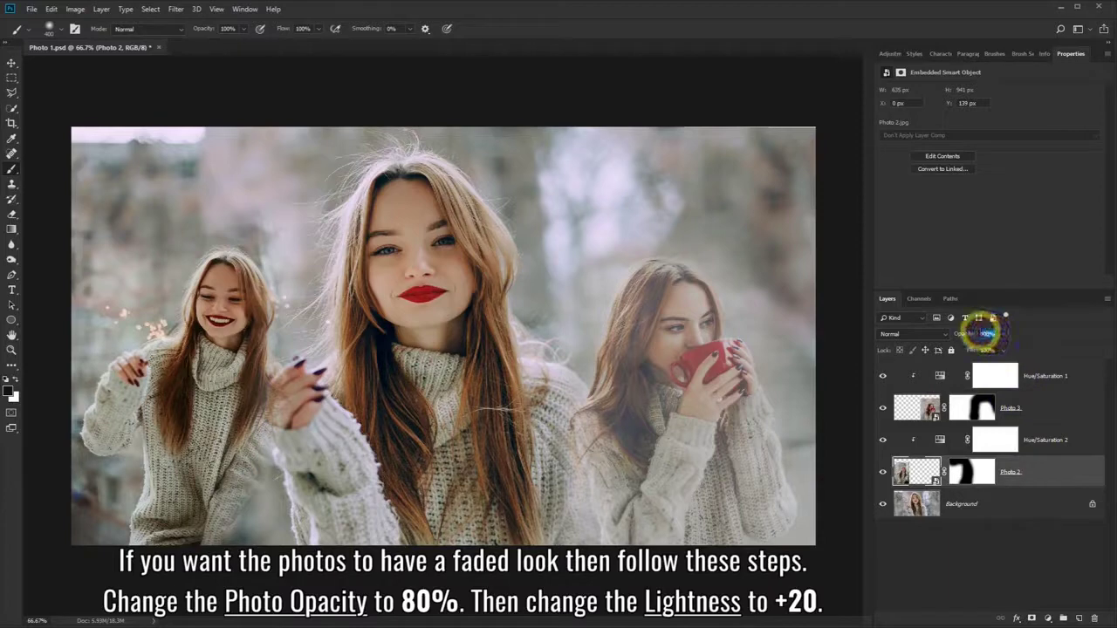
{"action": "type", "text": "80"}
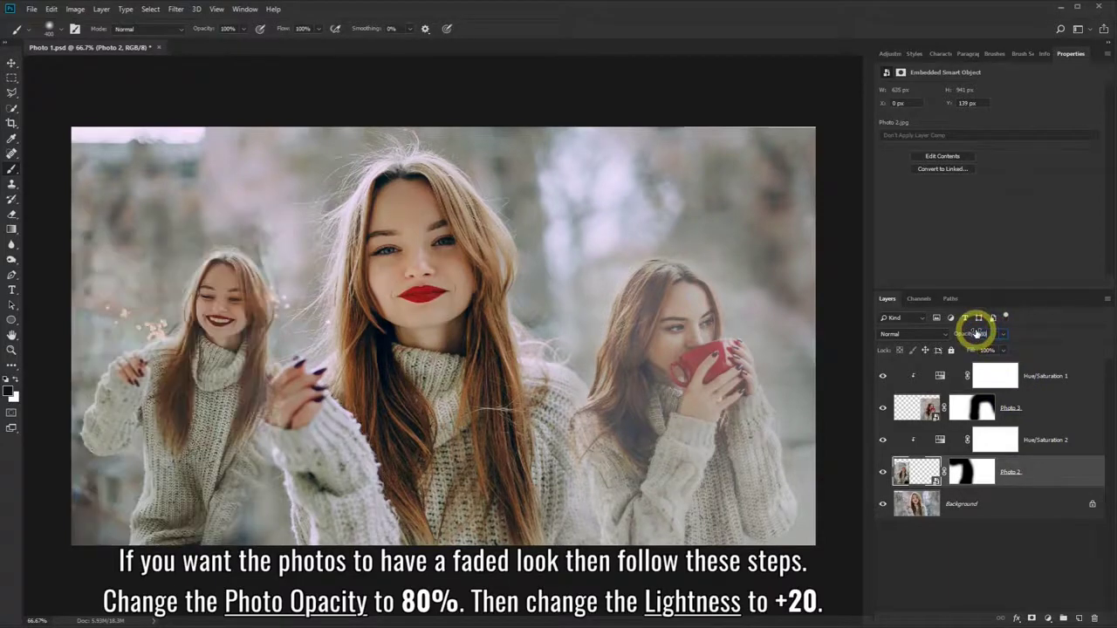
{"action": "left_click", "coordinate": [1040, 442]}
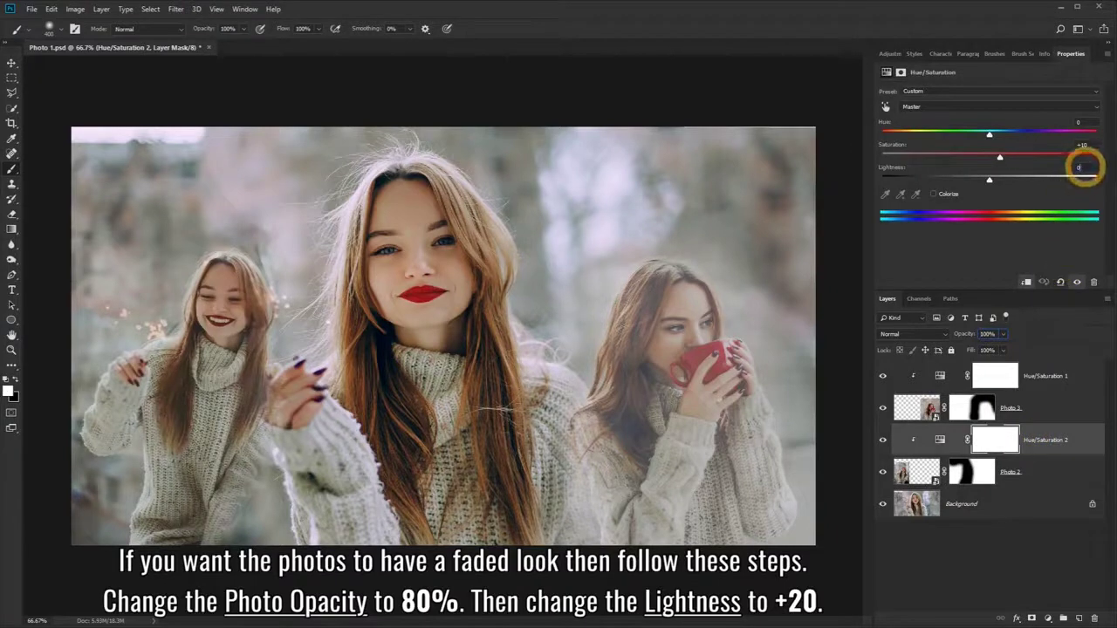
{"action": "type", "text": "20"}
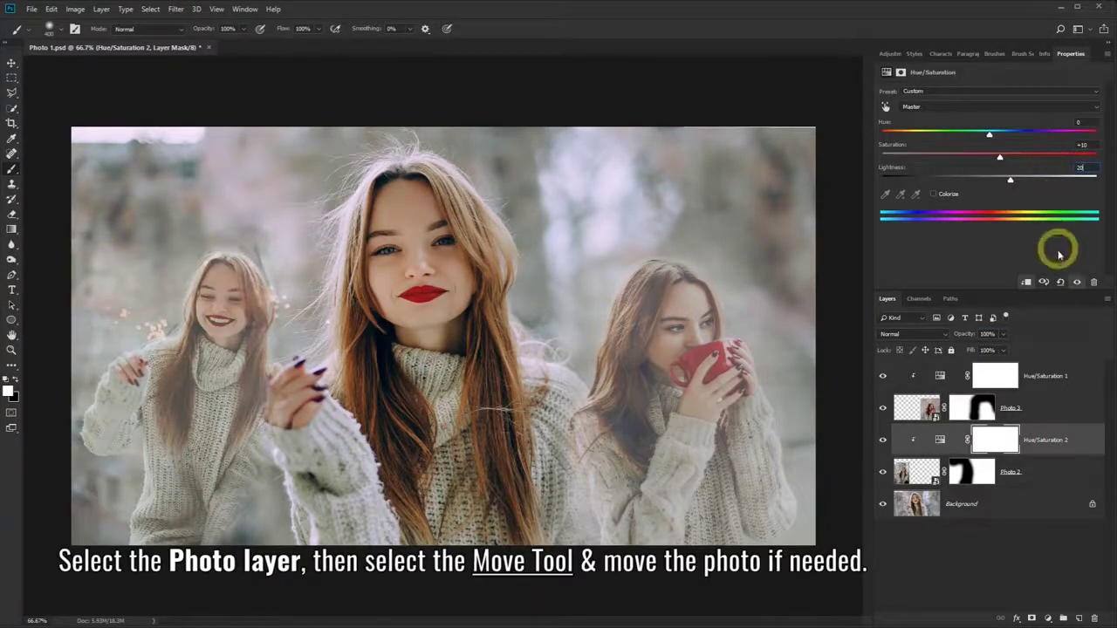
- Move Photo 3 horizontally about 37 px away from the central portrait with the Move tool
{"action": "left_click", "coordinate": [1062, 409]}
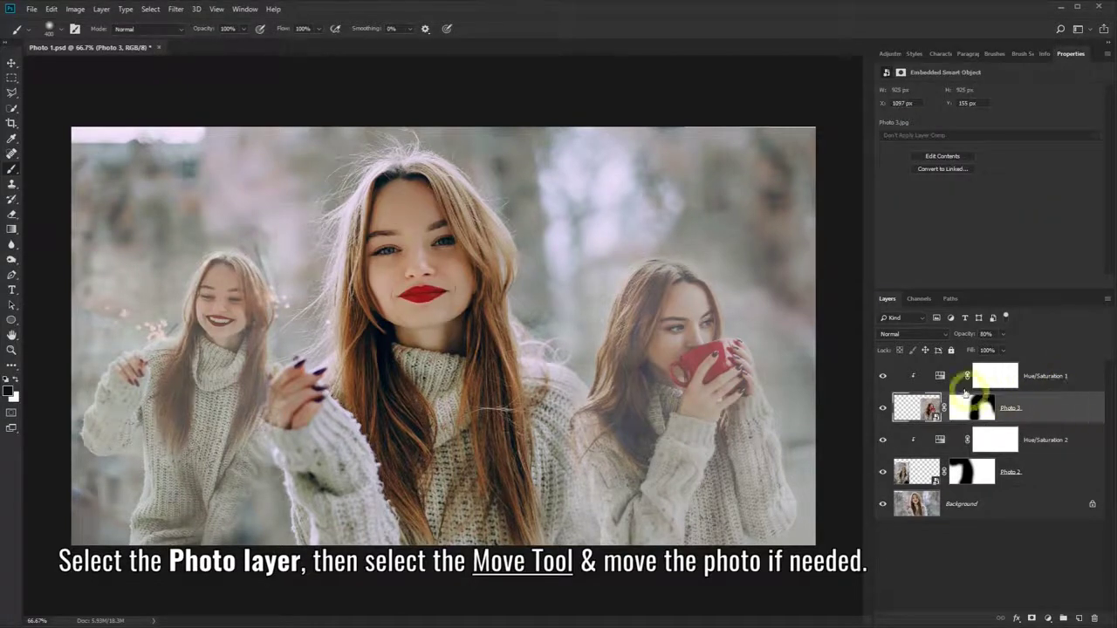
{"action": "left_click", "coordinate": [13, 63]}
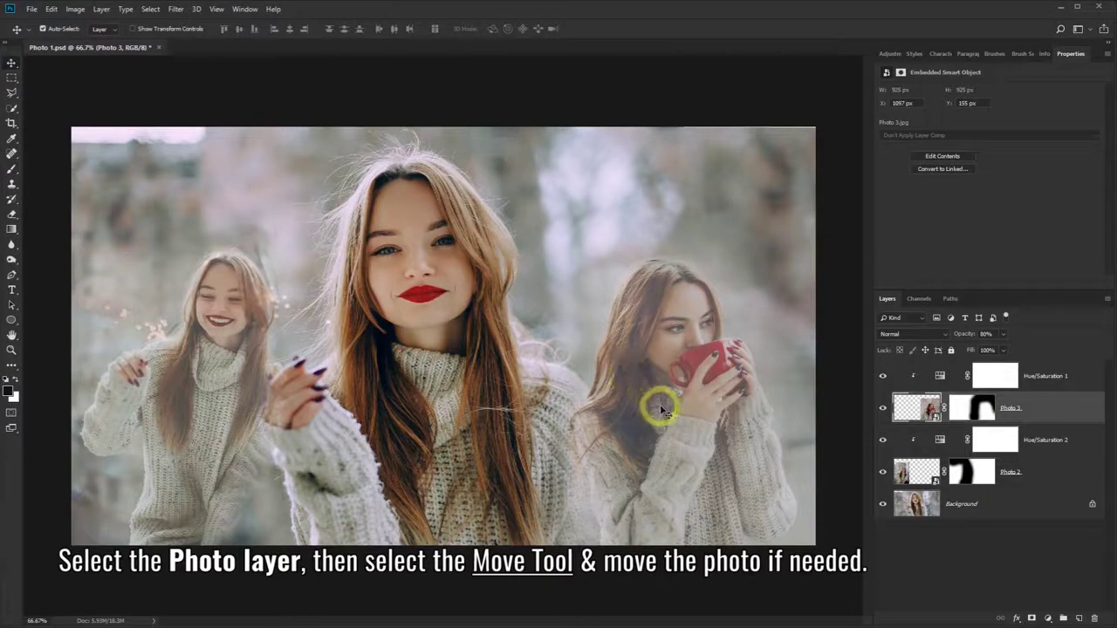
{"action": "left_click_drag", "start_coordinate": [665, 411], "coordinate": [674, 408]}
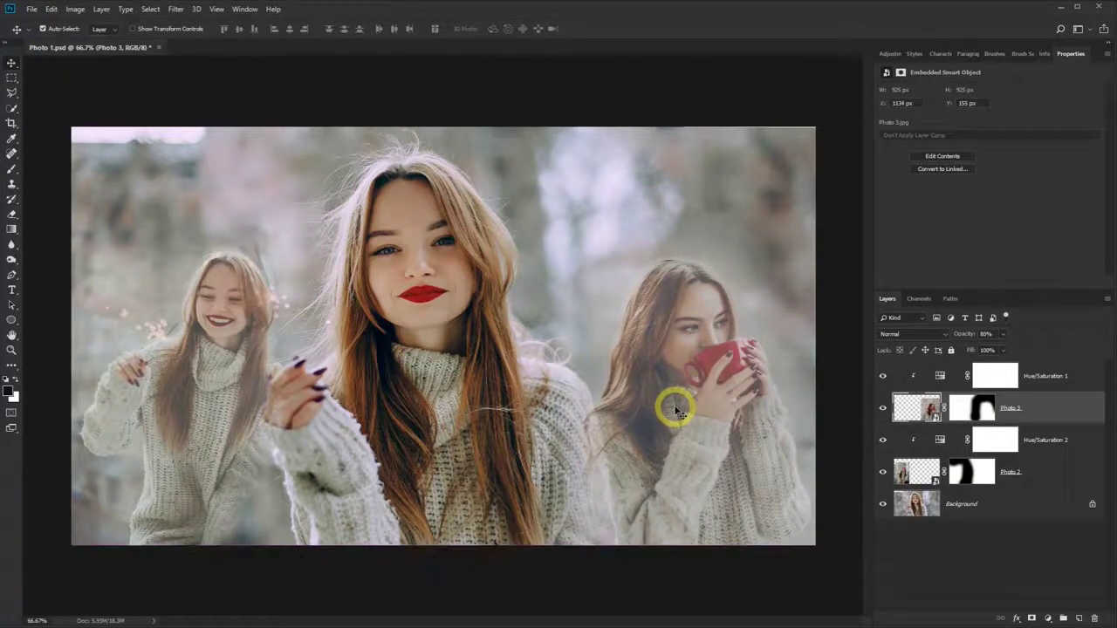
- Touch up Photo 3's layer mask, brushing black between the central portrait and the woman with the cup and white to restore her hair and body
{"action": "left_click", "coordinate": [13, 173]}
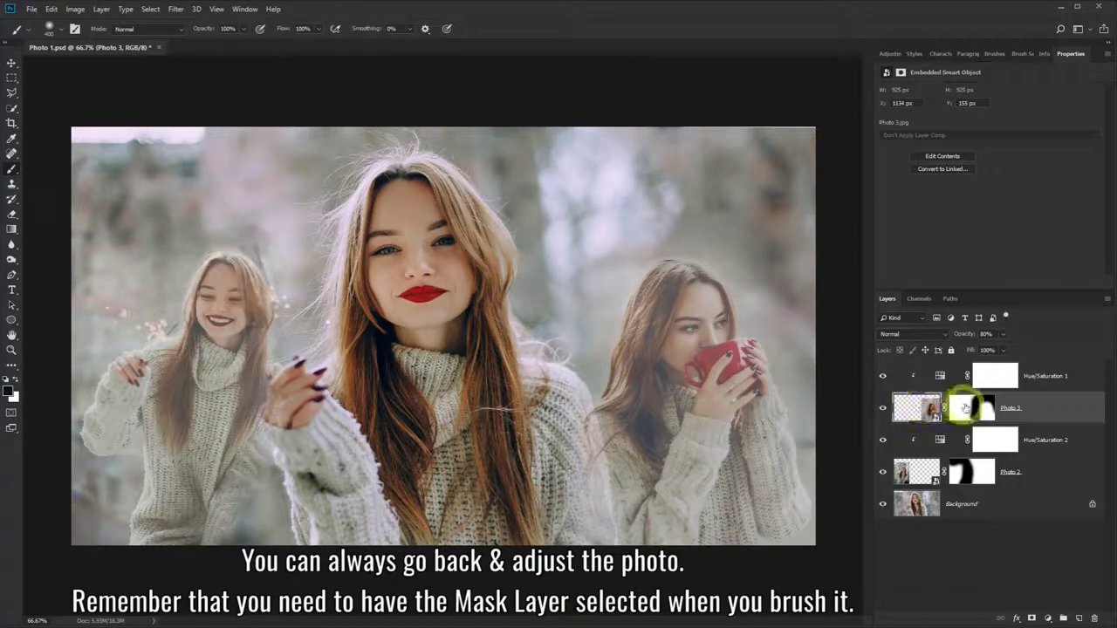
{"action": "left_click", "coordinate": [967, 406]}
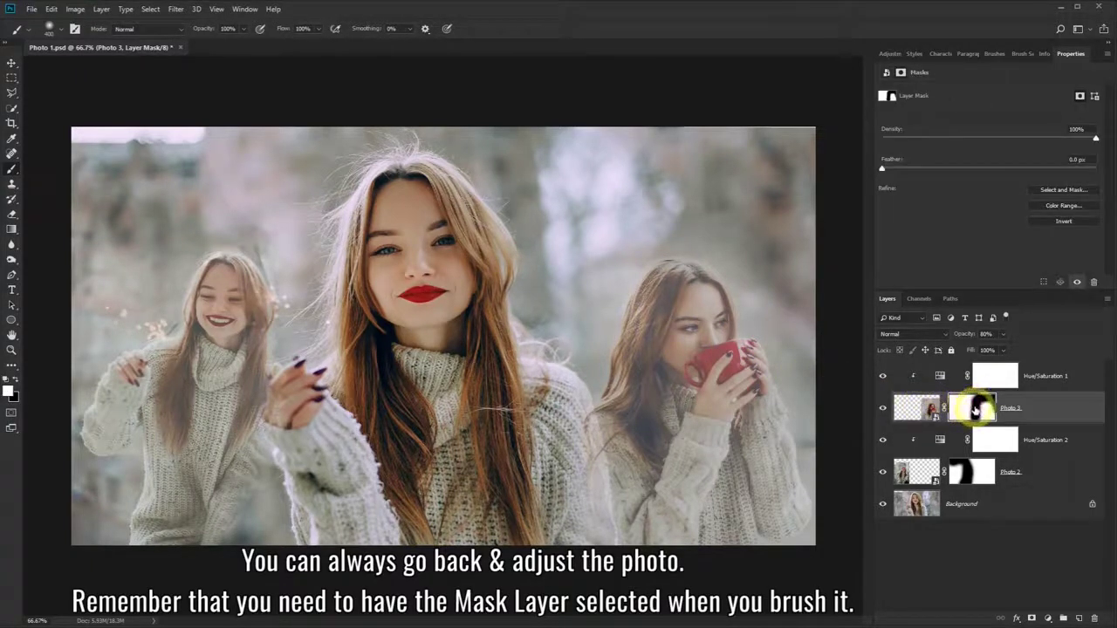
{"action": "mouse_move", "coordinate": [752, 401]}
{"action": "left_mouse_down"}
{"action": "mouse_move", "coordinate": [673, 407]}
{"action": "mouse_move", "coordinate": [655, 424]}
{"action": "mouse_move", "coordinate": [687, 358]}
{"action": "left_mouse_up"}
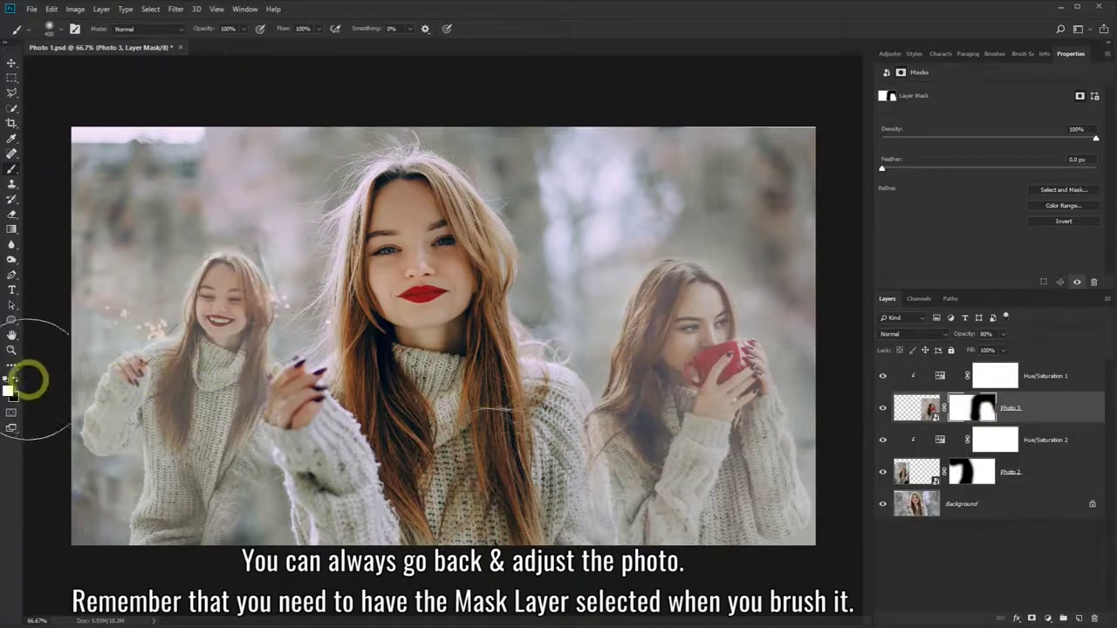
{"action": "left_click", "coordinate": [16, 381]}
{"action": "mouse_move", "coordinate": [496, 369]}
{"action": "left_mouse_down"}
{"action": "mouse_move", "coordinate": [559, 357]}
{"action": "mouse_move", "coordinate": [589, 375]}
{"action": "mouse_move", "coordinate": [579, 323]}
{"action": "mouse_move", "coordinate": [628, 265]}
{"action": "mouse_move", "coordinate": [572, 362]}
{"action": "left_mouse_up"}
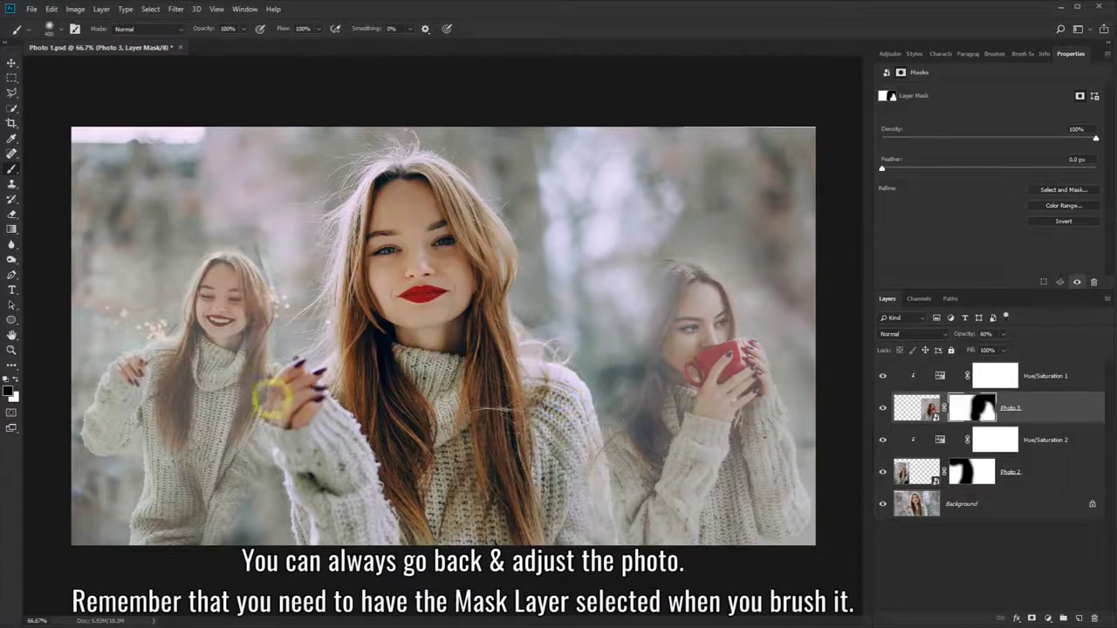
{"action": "left_click", "coordinate": [15, 380]}
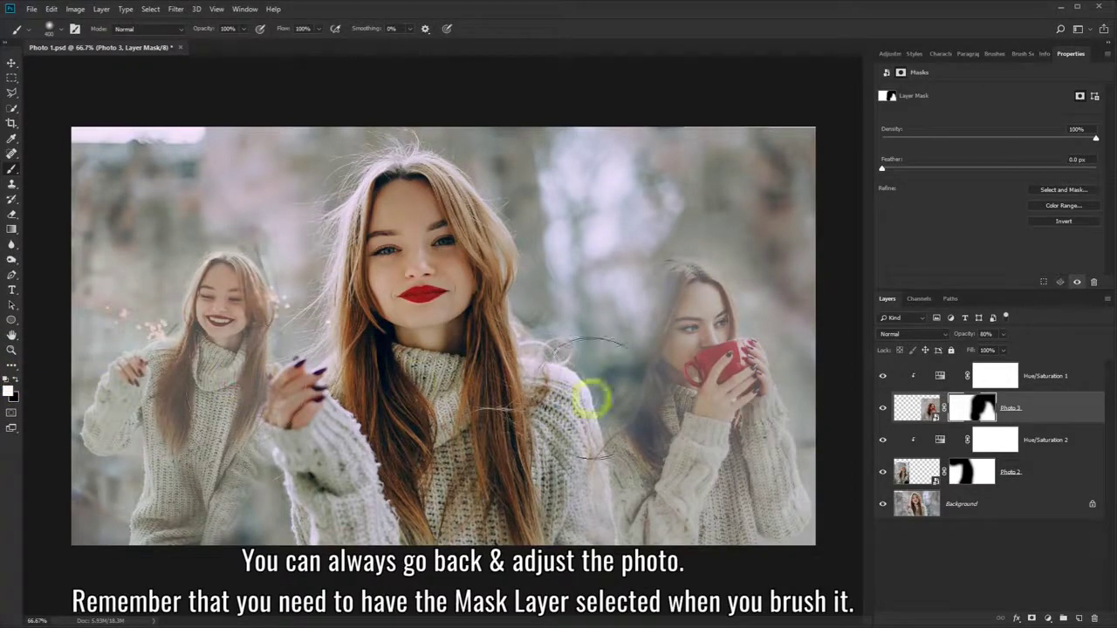
{"action": "mouse_move", "coordinate": [677, 436]}
{"action": "left_mouse_down"}
{"action": "mouse_move", "coordinate": [686, 315]}
{"action": "mouse_move", "coordinate": [658, 428]}
{"action": "mouse_move", "coordinate": [670, 479]}
{"action": "mouse_move", "coordinate": [645, 435]}
{"action": "mouse_move", "coordinate": [655, 481]}
{"action": "mouse_move", "coordinate": [668, 485]}
{"action": "mouse_move", "coordinate": [688, 462]}
{"action": "mouse_move", "coordinate": [684, 419]}
{"action": "mouse_move", "coordinate": [709, 449]}
{"action": "mouse_move", "coordinate": [690, 420]}
{"action": "mouse_move", "coordinate": [636, 425]}
{"action": "mouse_move", "coordinate": [564, 373]}
{"action": "mouse_move", "coordinate": [577, 316]}
{"action": "mouse_move", "coordinate": [647, 318]}
{"action": "mouse_move", "coordinate": [698, 359]}
{"action": "mouse_move", "coordinate": [689, 396]}
{"action": "mouse_move", "coordinate": [321, 385]}
{"action": "mouse_move", "coordinate": [221, 419]}
{"action": "left_mouse_up"}
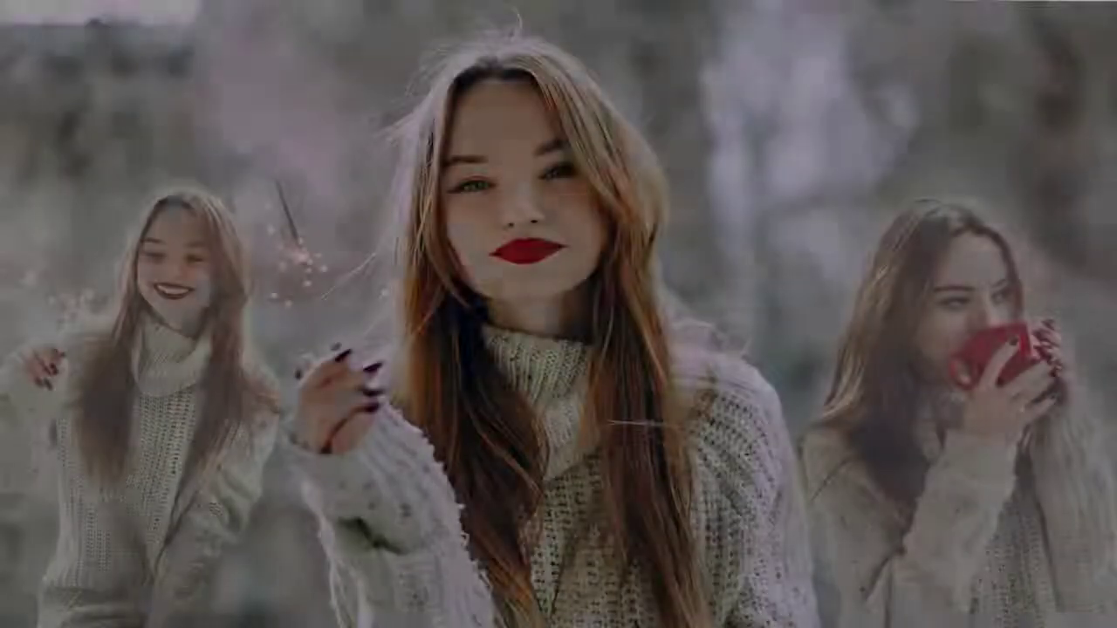